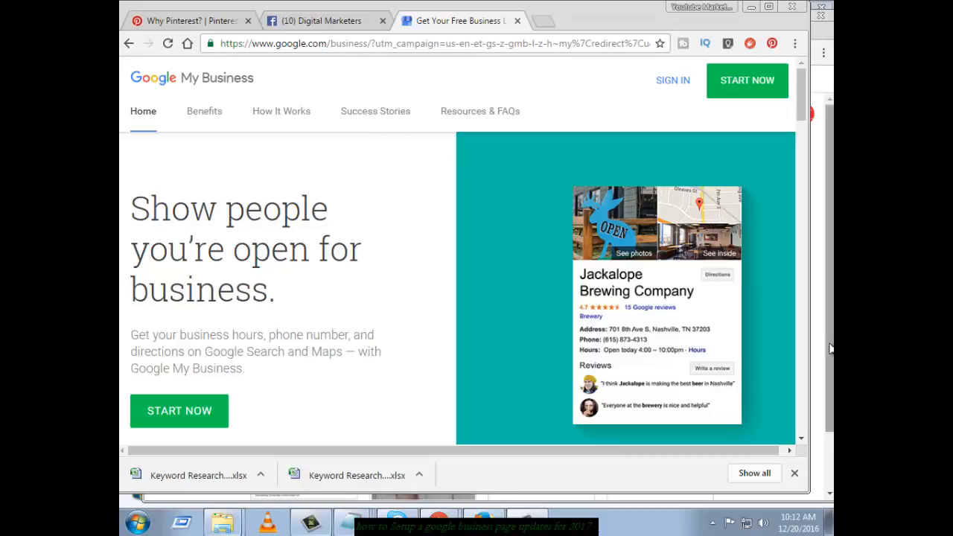
Start a new business listing and enter the name 'Digital marketing Specetist'
click(739, 82)
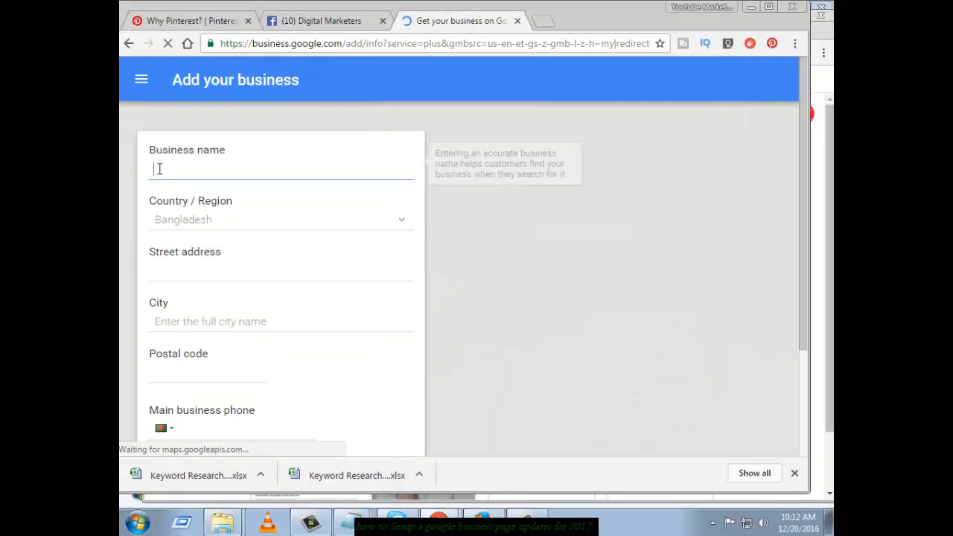
click(159, 169)
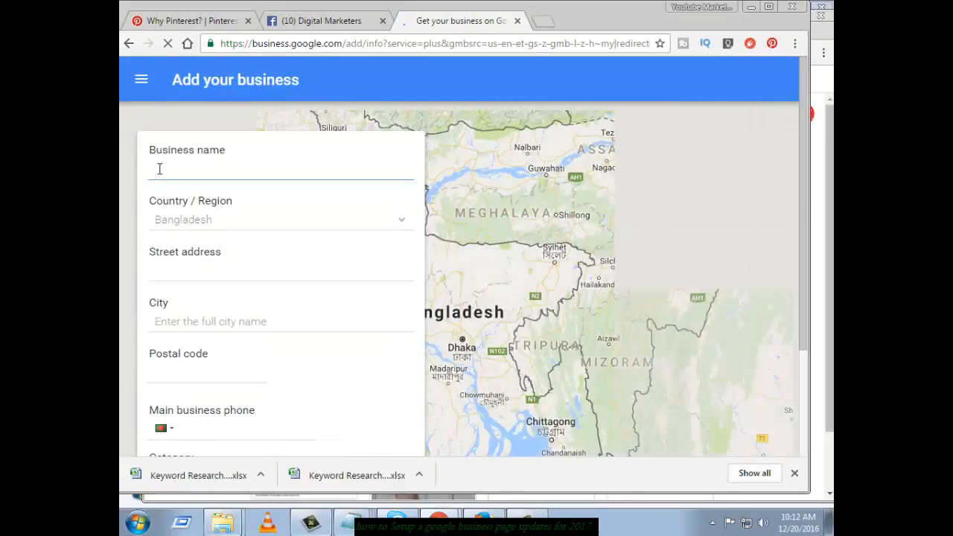
text(D)
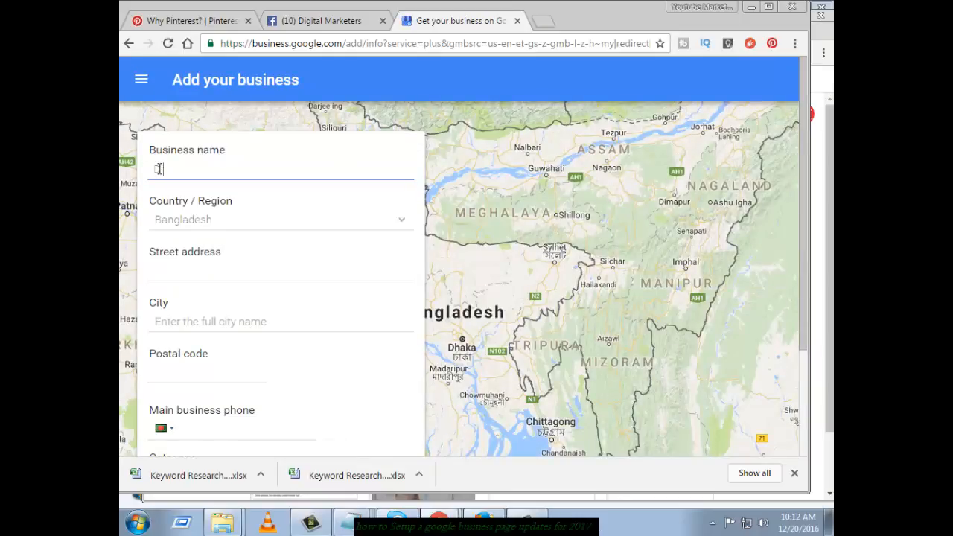
text(igital marketing Spec)
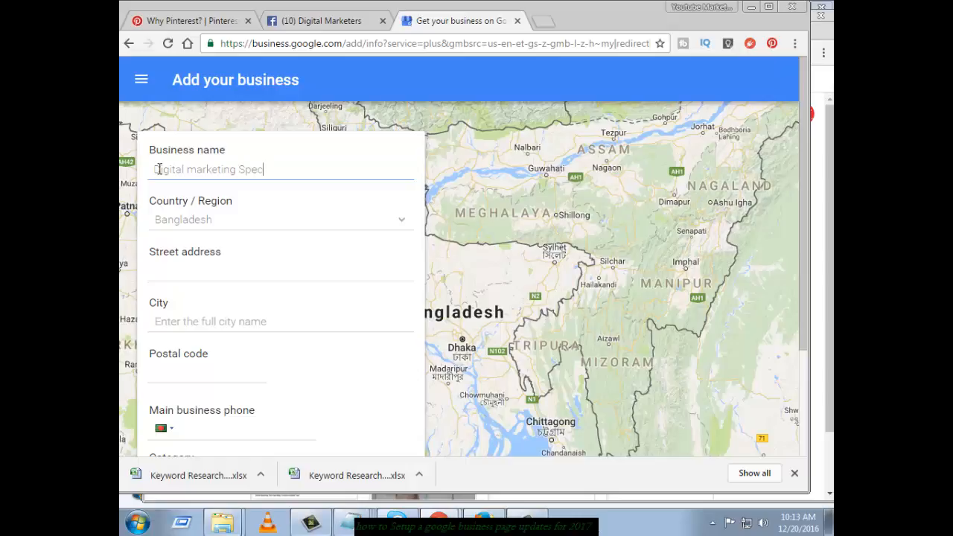
text(etist)
Capitalise the name to 'Digital Marketing Specetist' and open the country list
click(196, 170)
key(BackSpace)
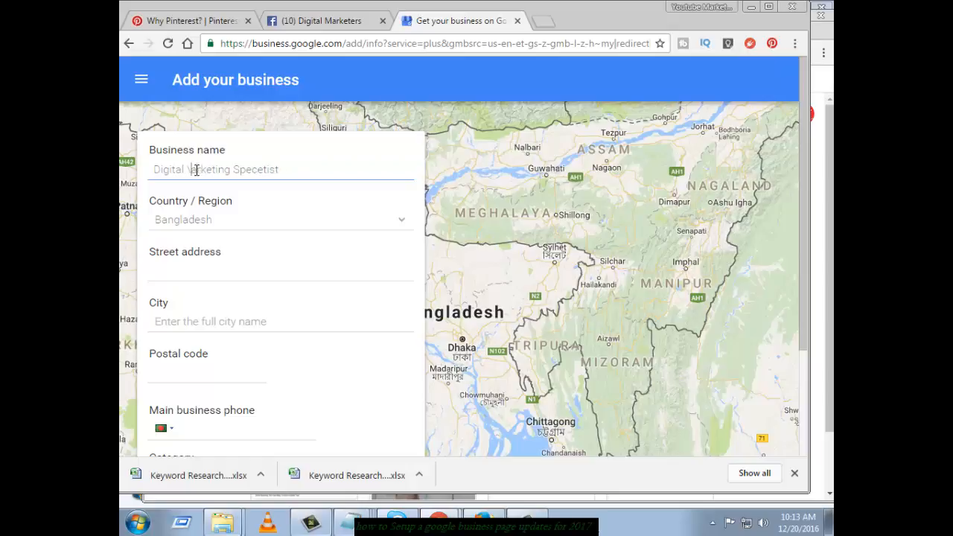
key(BackSpace)
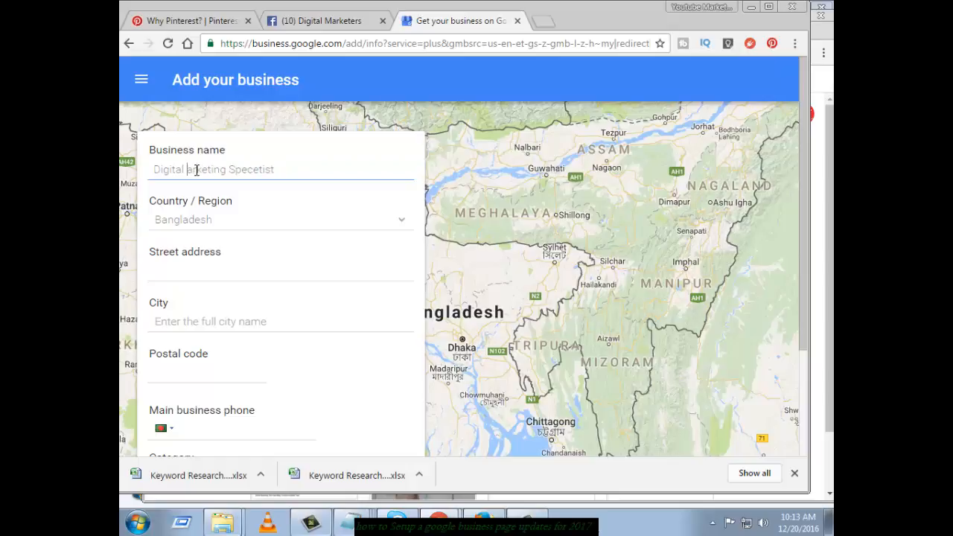
text(M)
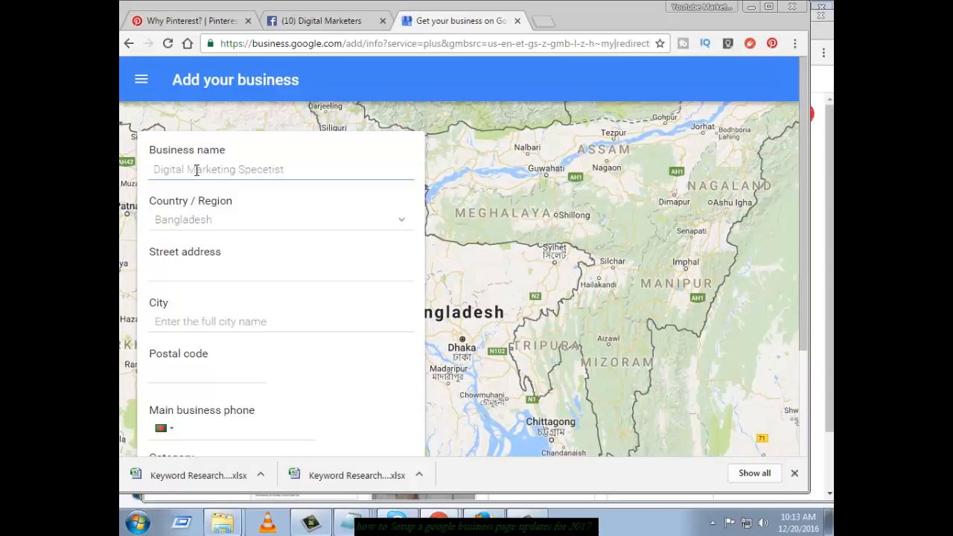
click(221, 231)
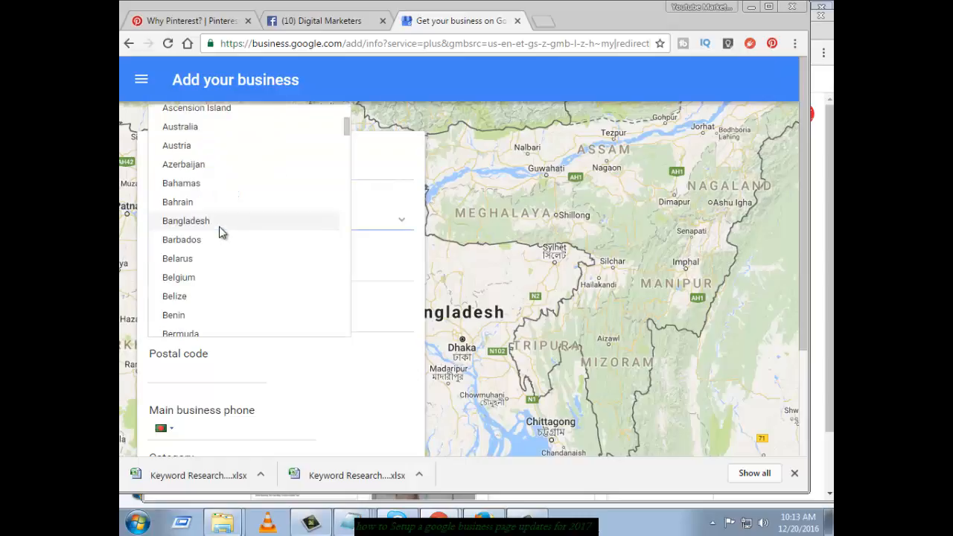
Keep Bangladesh as country and start the street address as 'Tista, lalmonirhat'
click(221, 231)
click(197, 275)
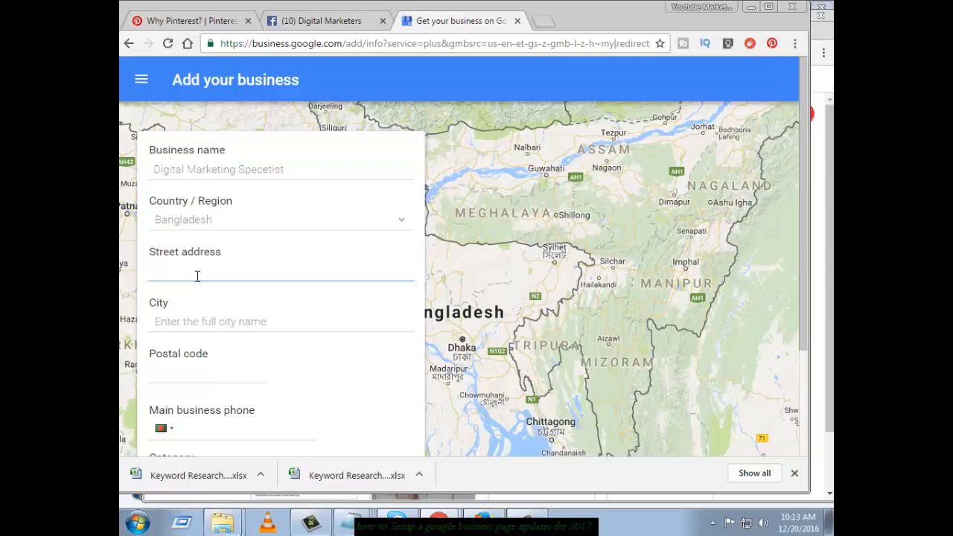
text(lalmio)
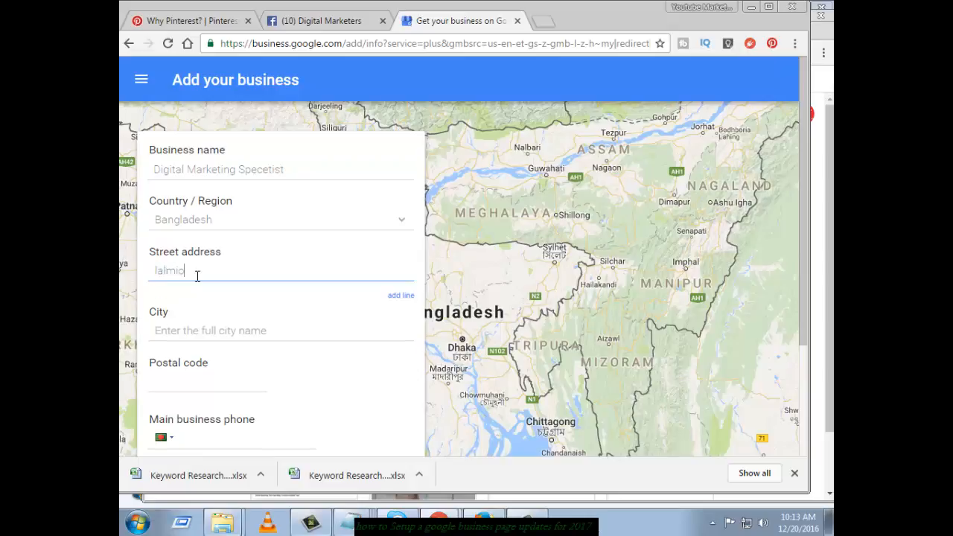
key(BackSpace)
text(onirhat)
click(155, 272)
text(Lista)
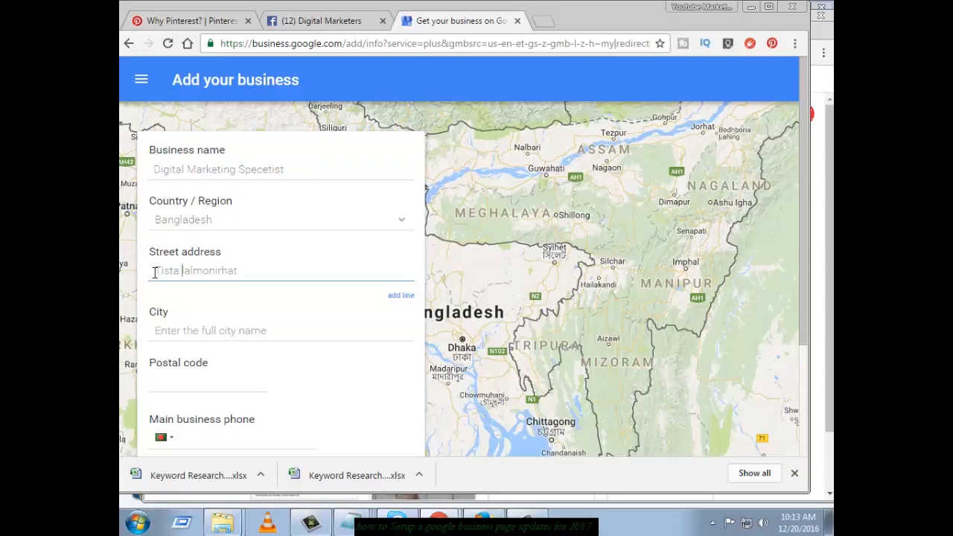
key(BackSpace)
text(,)
Correct the street address to read 'Tista, lalmonirhat sadar'
click(186, 272)
key(BackSpace)
text(l)
click(269, 268)
text(adr)
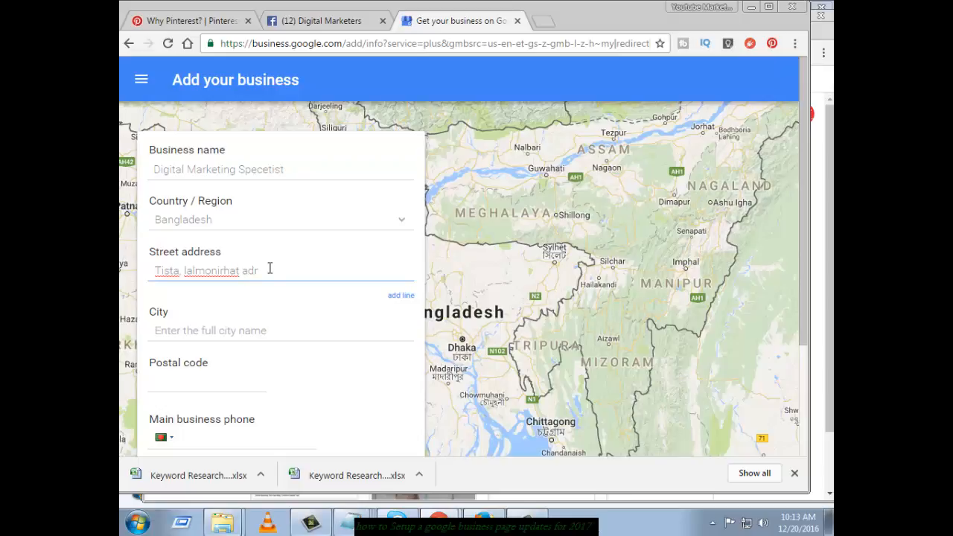
key(BackSpace)
key(BackSpace)
key(BackSpace)
text(sadar)
Enter Lalmonirhat as the city and 5500 as the postal code
click(258, 336)
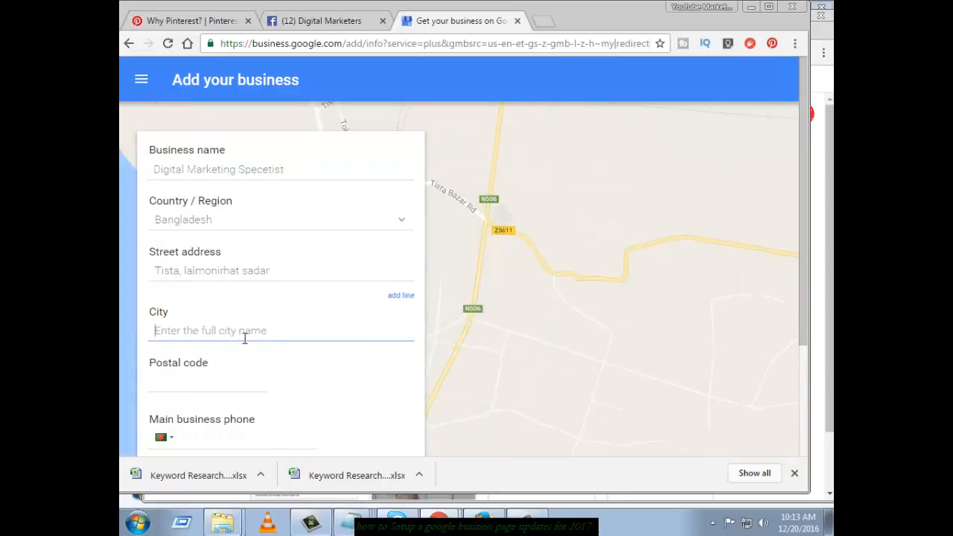
text(Lalmonirhat)
click(233, 380)
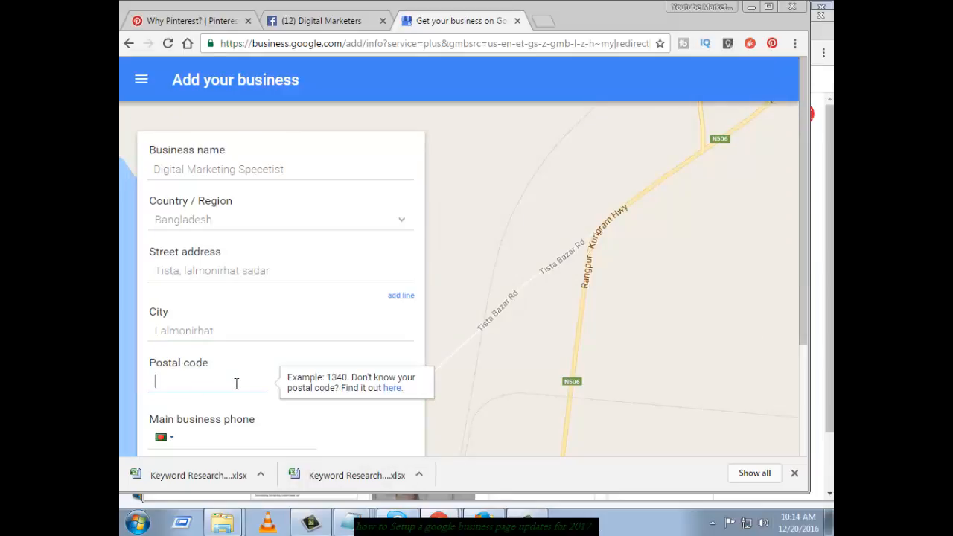
text(5500)
Keep the Bangladesh +880 code and enter the main business phone number
scroll(222, 365, down, 2)
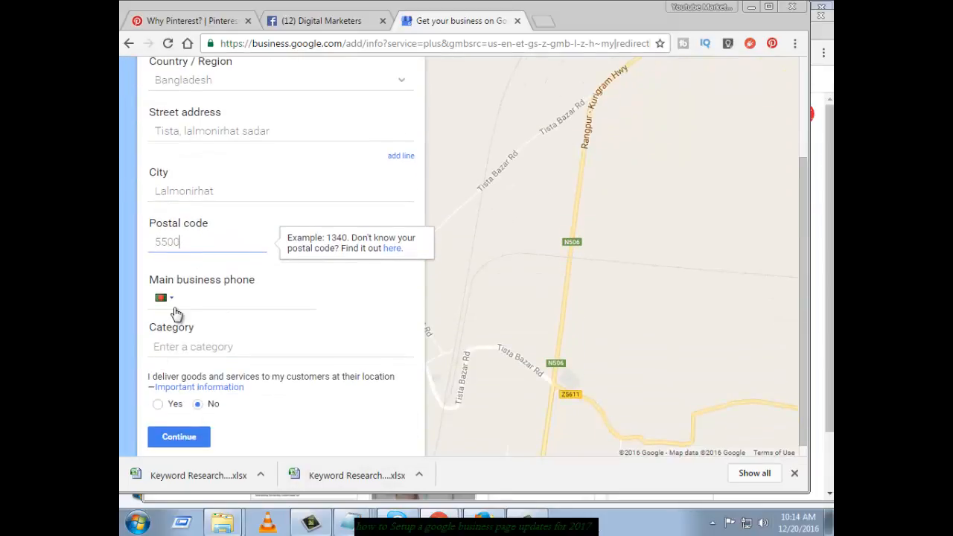
click(176, 302)
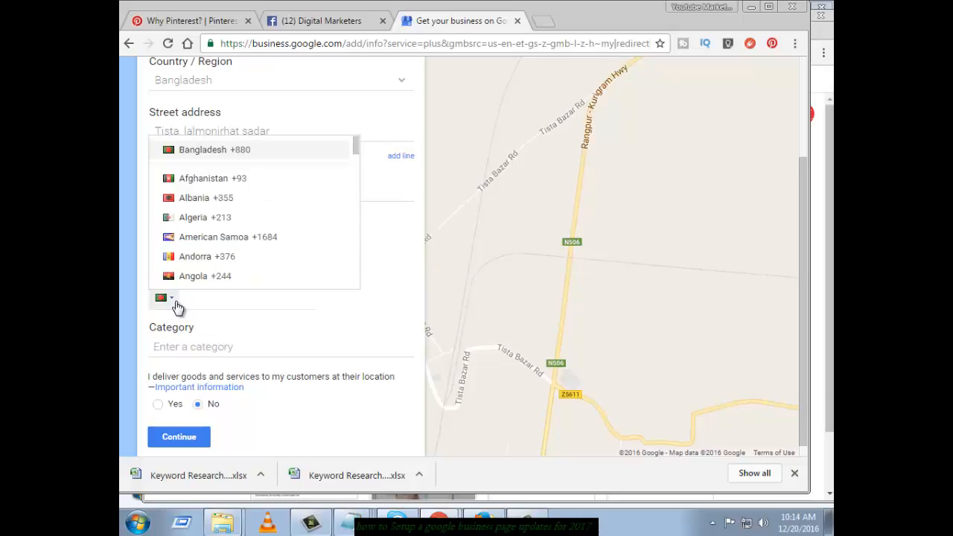
click(177, 304)
click(187, 345)
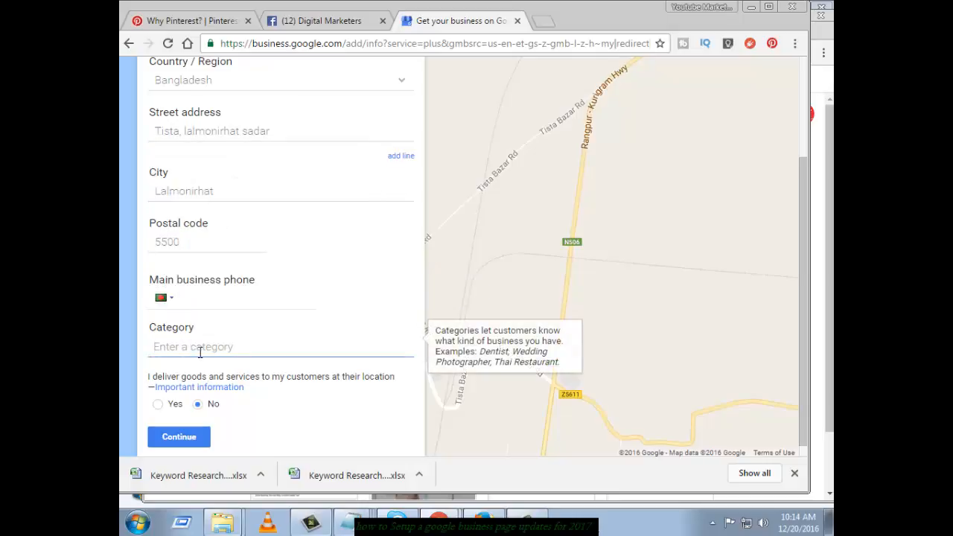
click(180, 305)
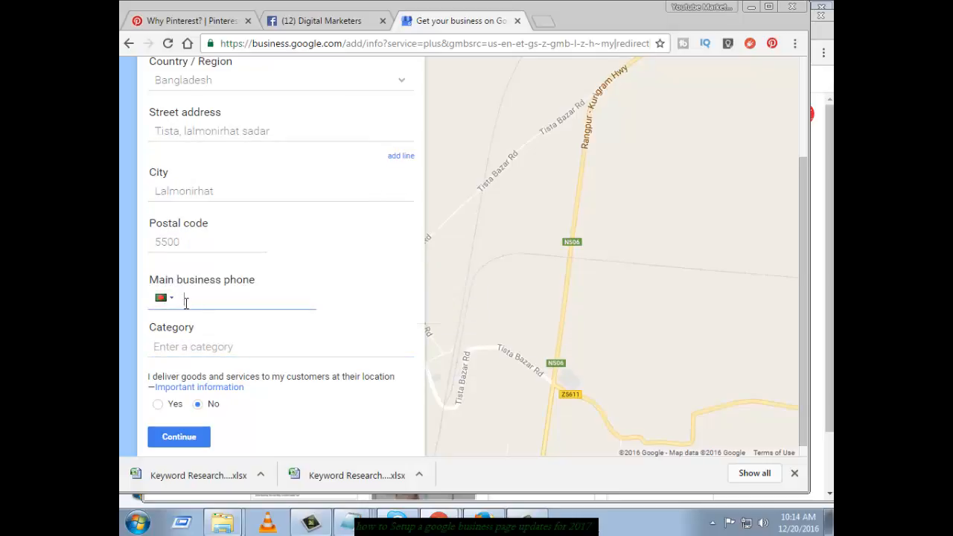
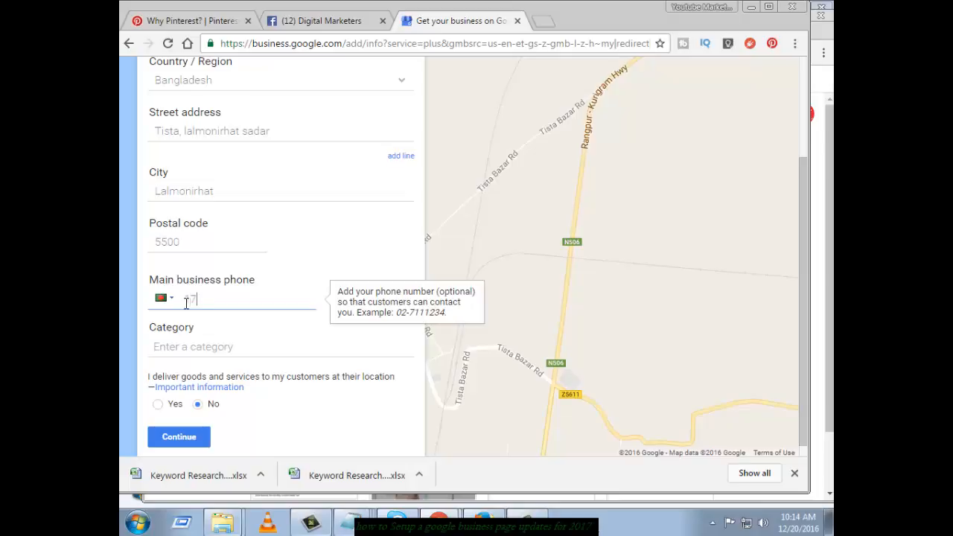
Search 'Marketi' in the category field and choose Marketing Consultant
click(168, 346)
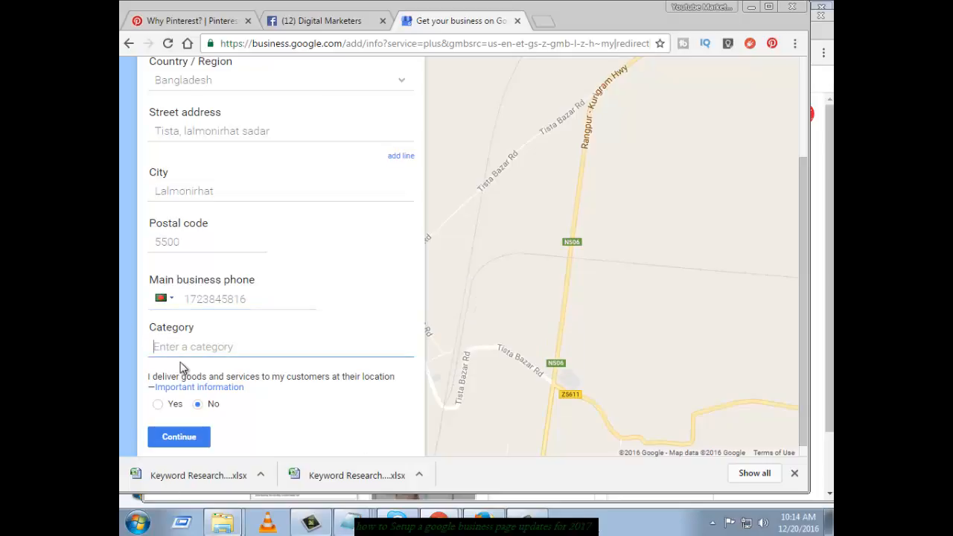
text(di)
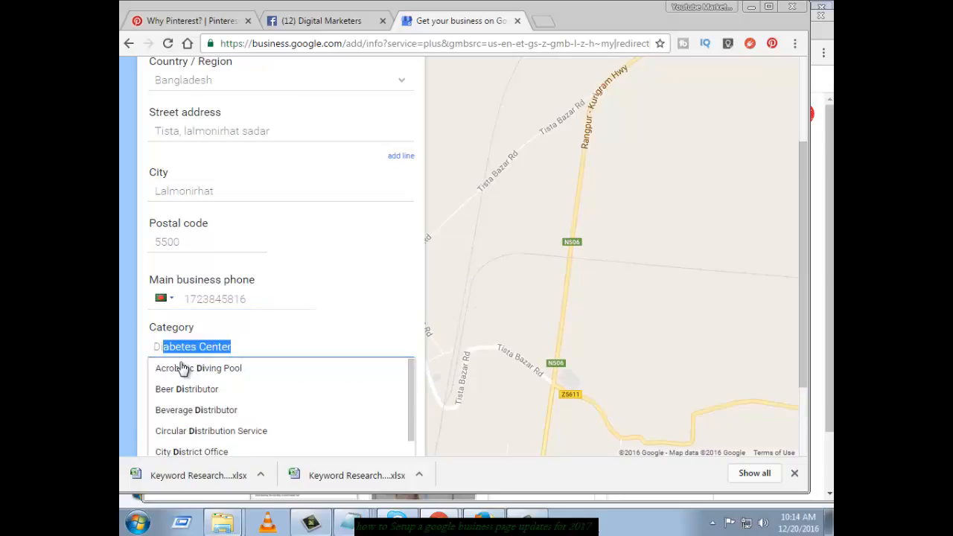
text(git)
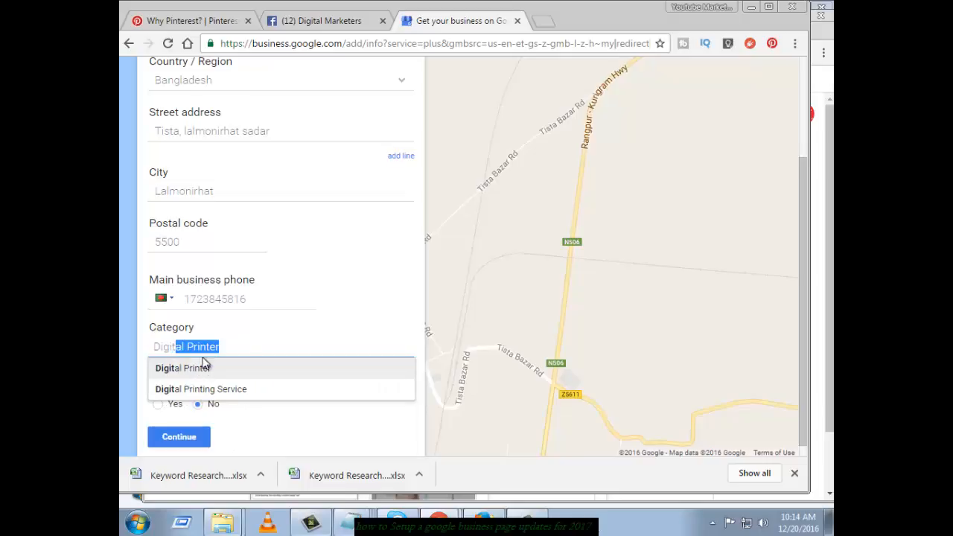
text(al)
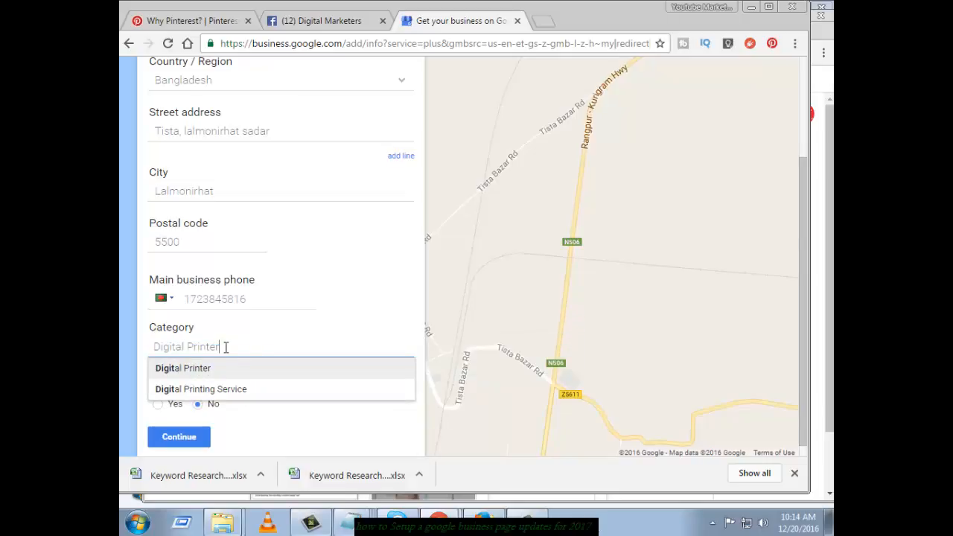
key(BackSpace)
text(ma)
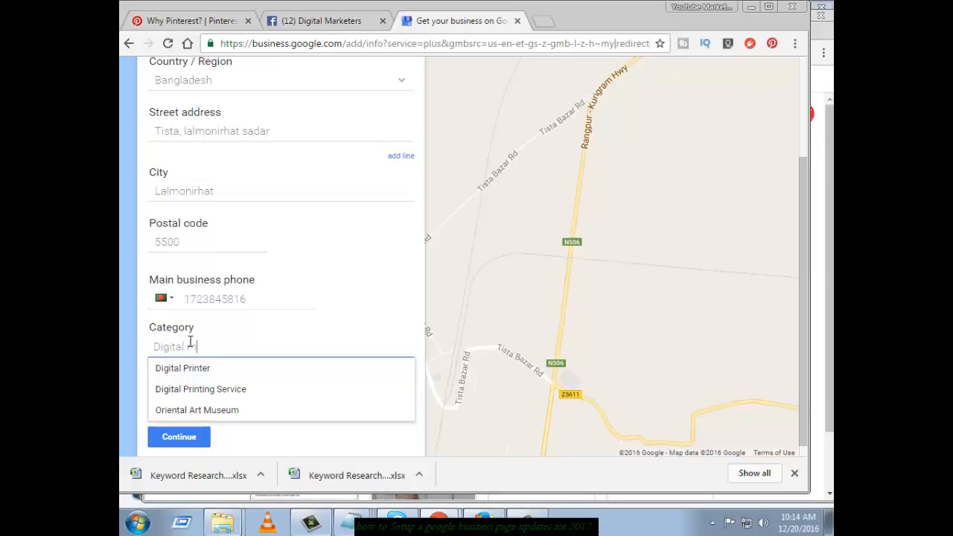
text(rket)
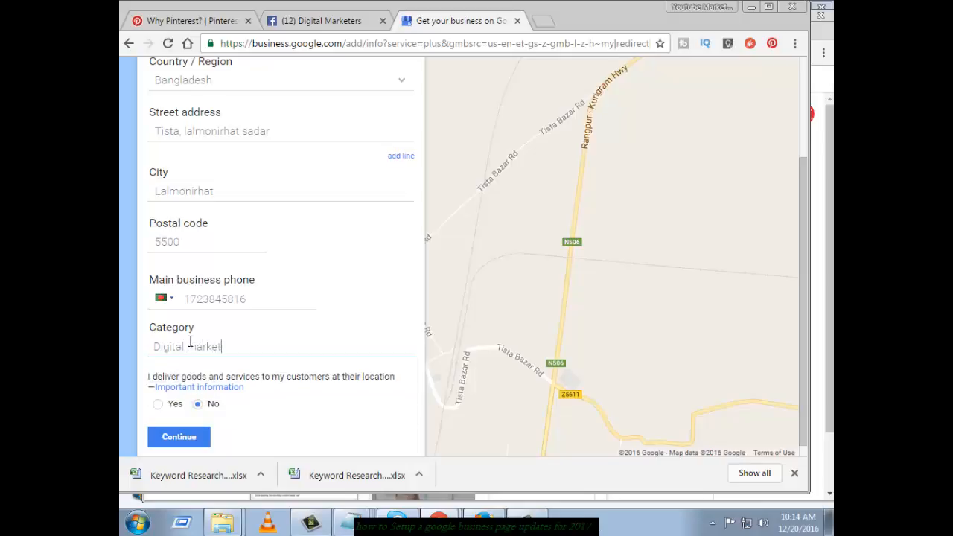
text(ing)
drag(157, 345, 261, 346)
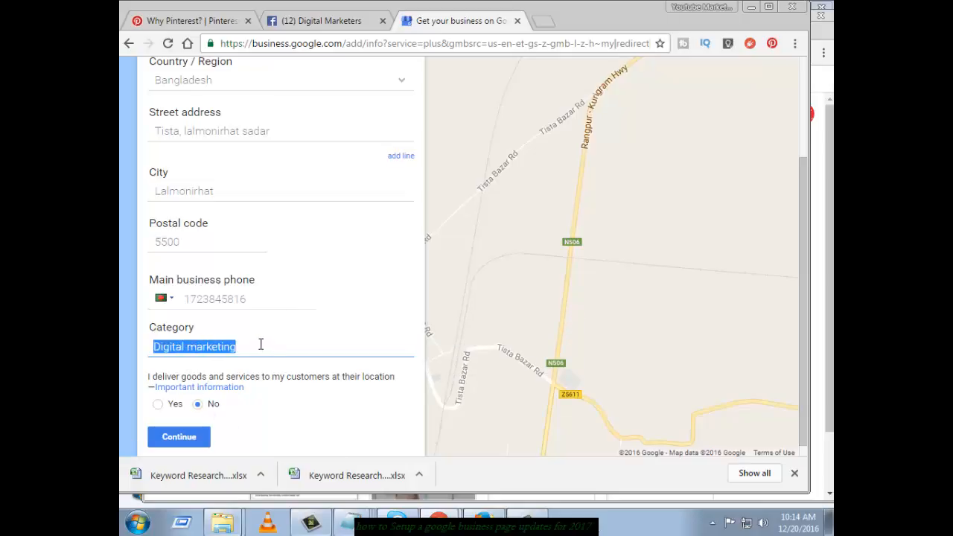
key(BackSpace)
text(D)
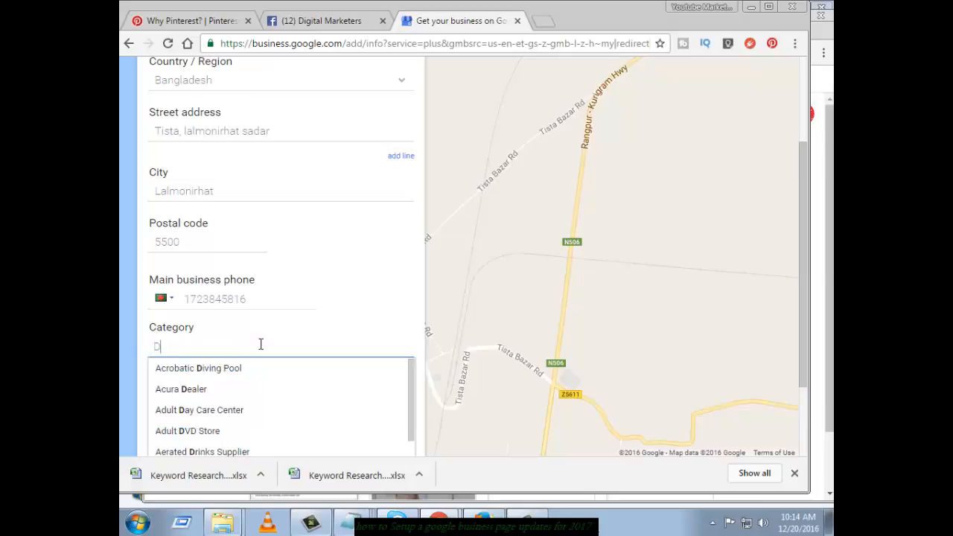
text(ig)
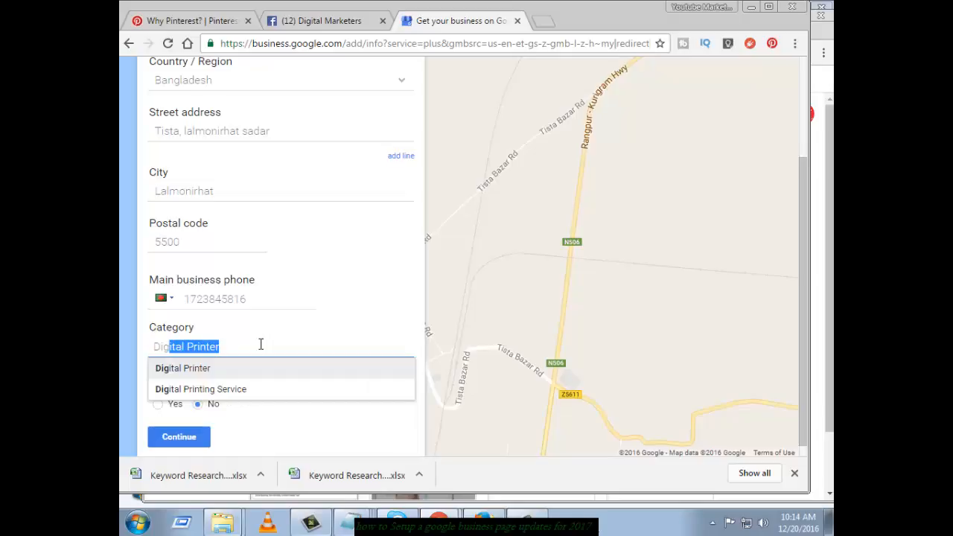
key(BackSpace)
key(BackSpace)
key(BackSpace)
key(BackSpace)
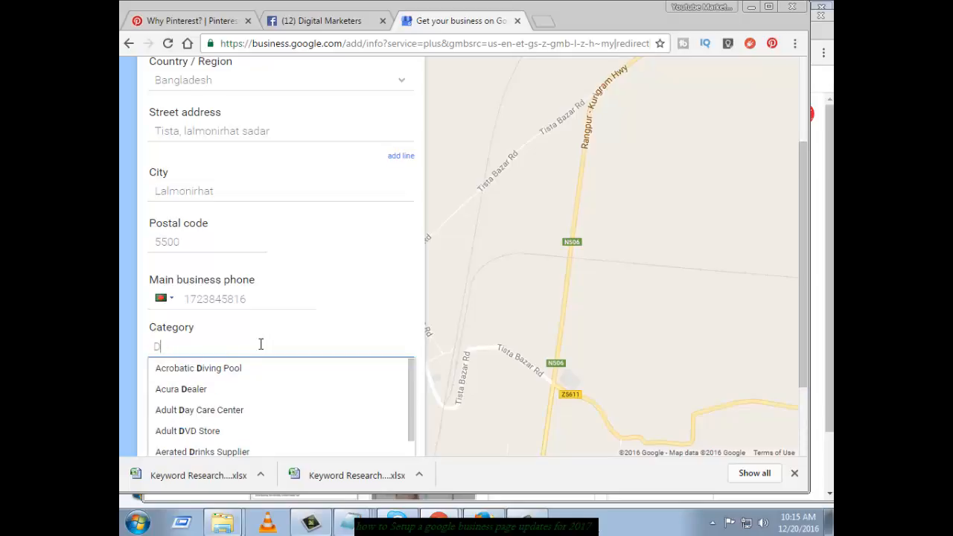
text(M)
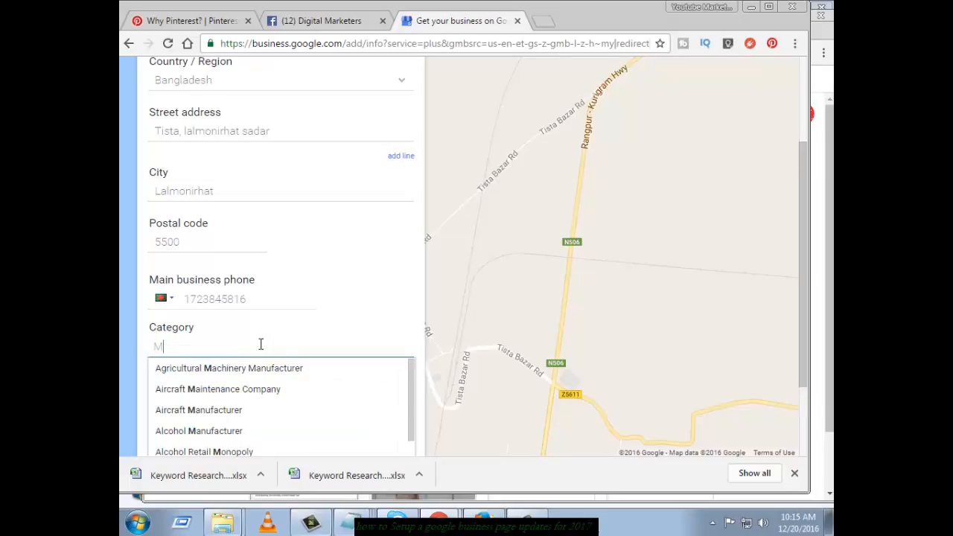
text(ar)
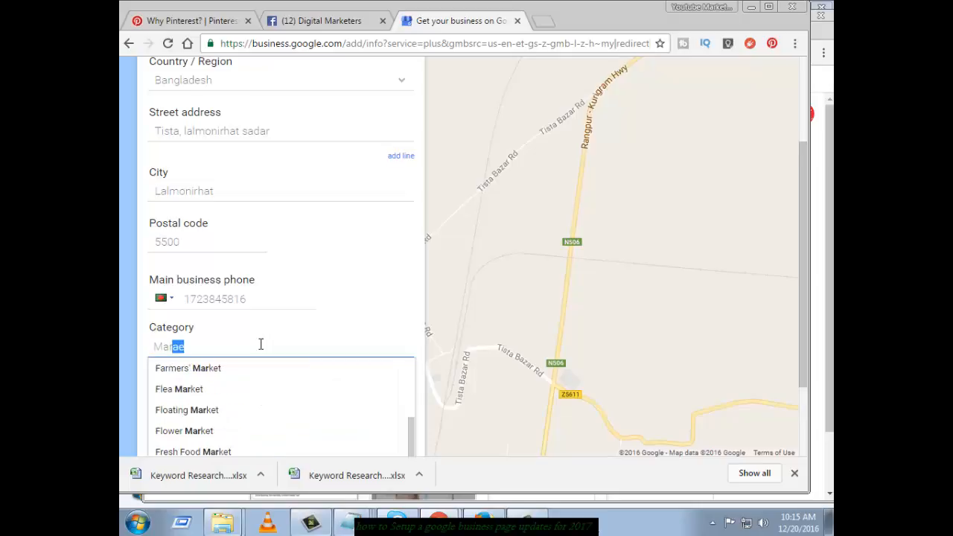
text(ket)
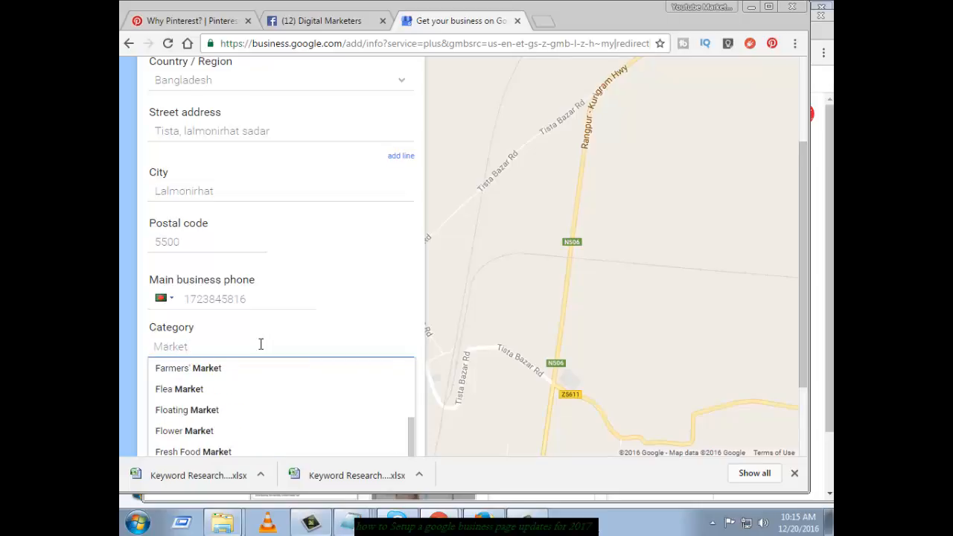
text(ing Agency)
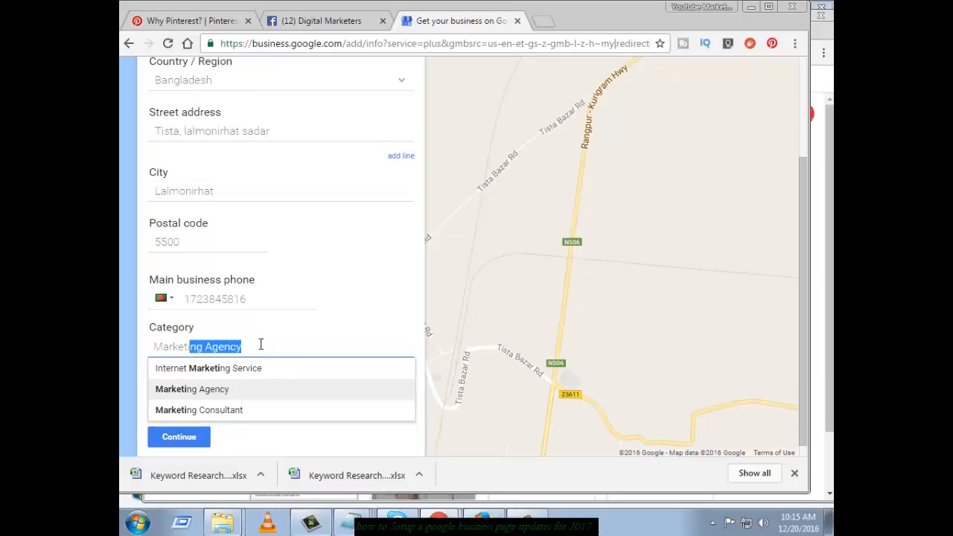
click(267, 406)
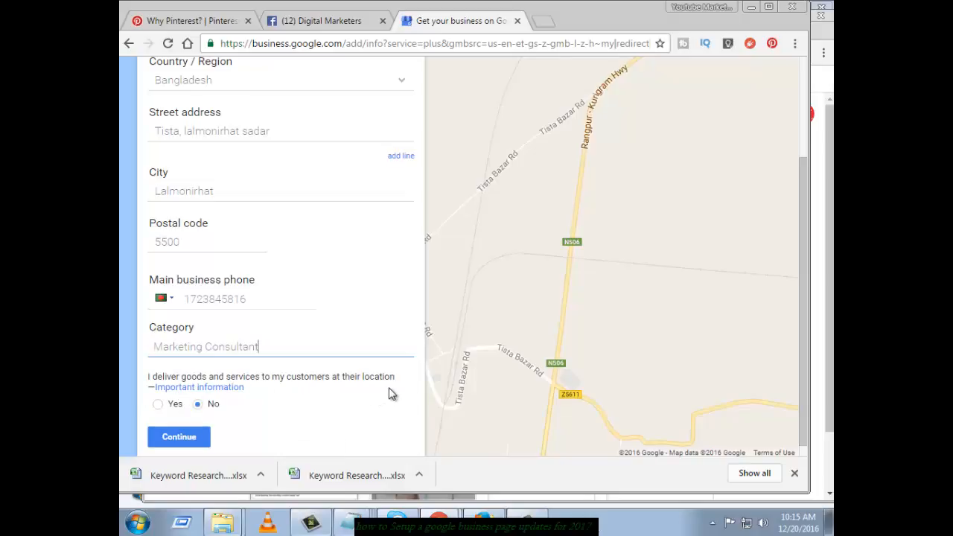
Submit the details and pin the business marker on Tista Bazar Rd
click(186, 436)
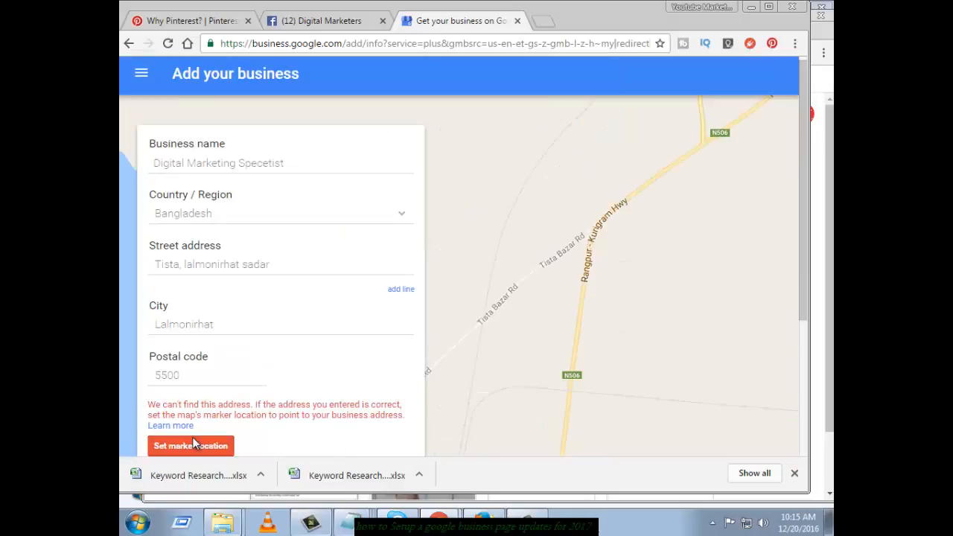
scroll(201, 441, down, 1)
scroll(201, 442, down, 1)
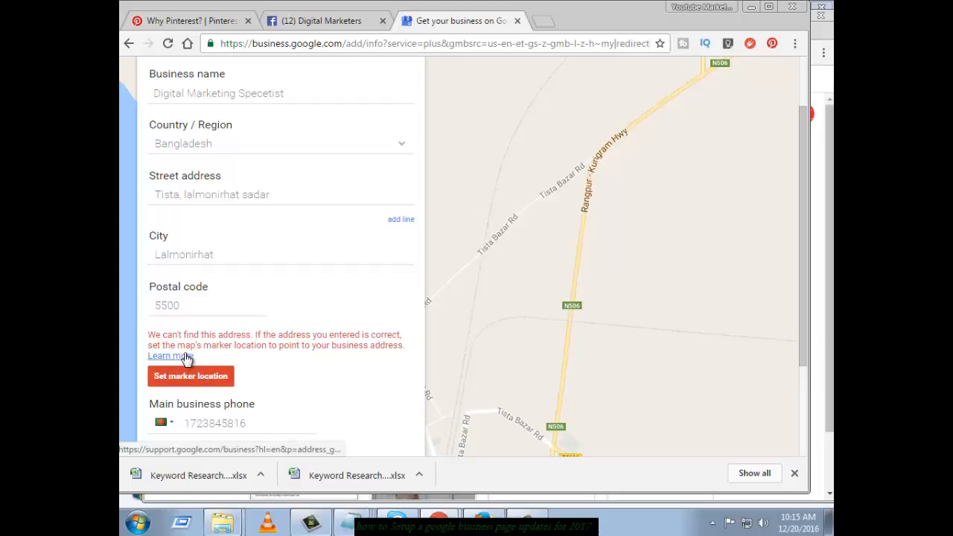
click(211, 381)
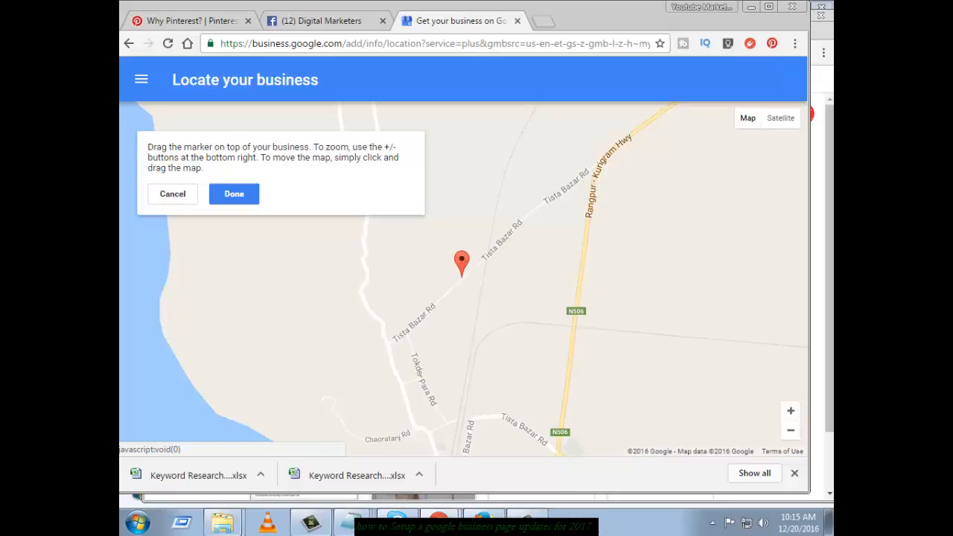
click(232, 195)
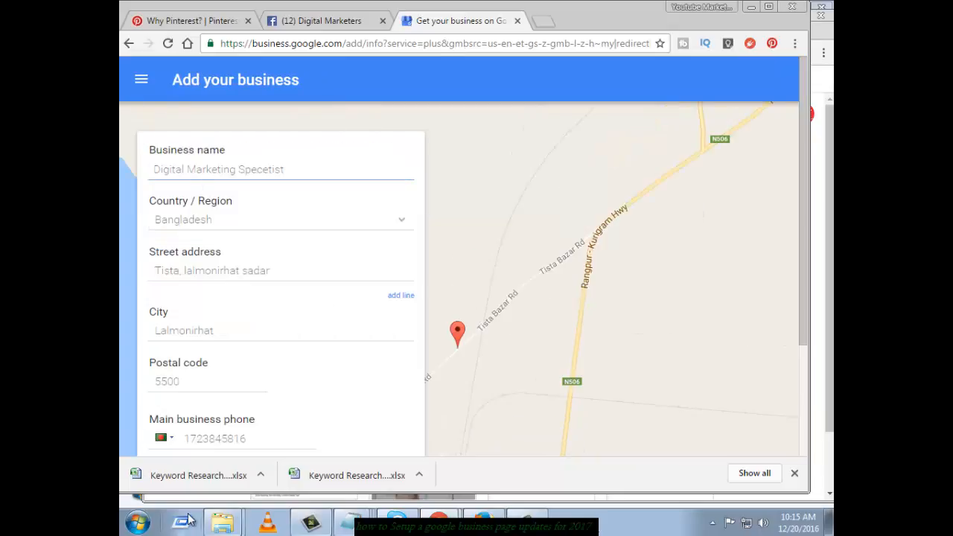
Answer No to delivering to customers and continue to the confirmation summary
mouse_move(313, 422)
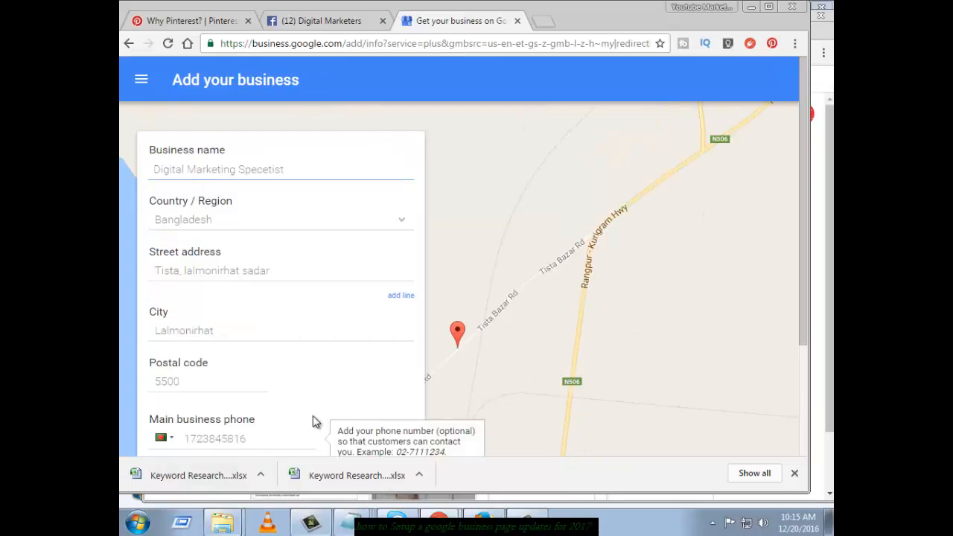
scroll(313, 422, down, 2)
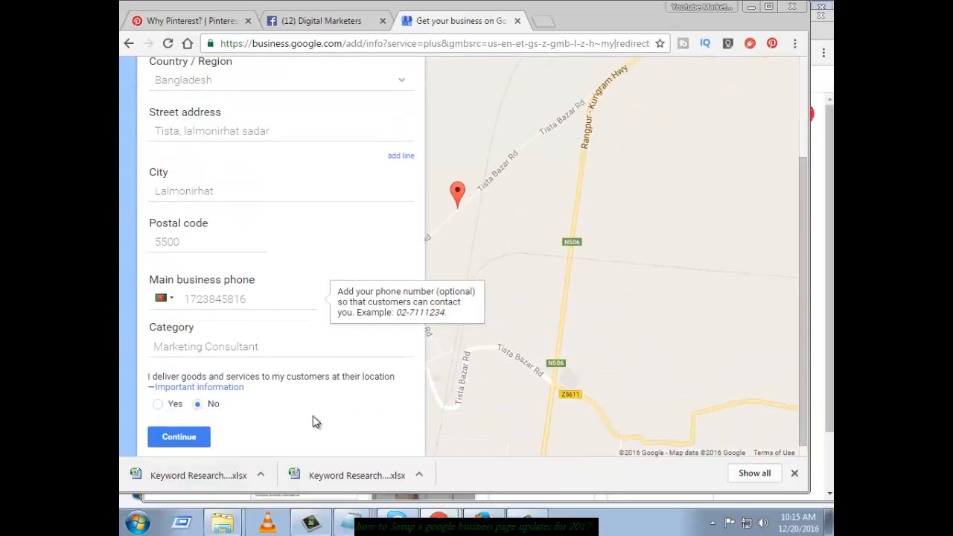
click(198, 405)
click(190, 445)
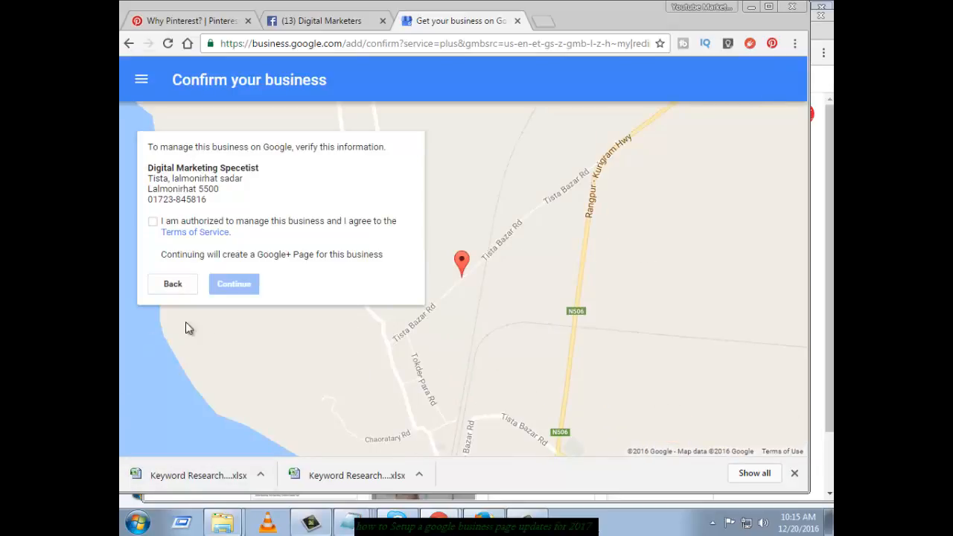
Confirm authority to manage the business, accepting the terms, and create the listing
click(153, 222)
click(236, 287)
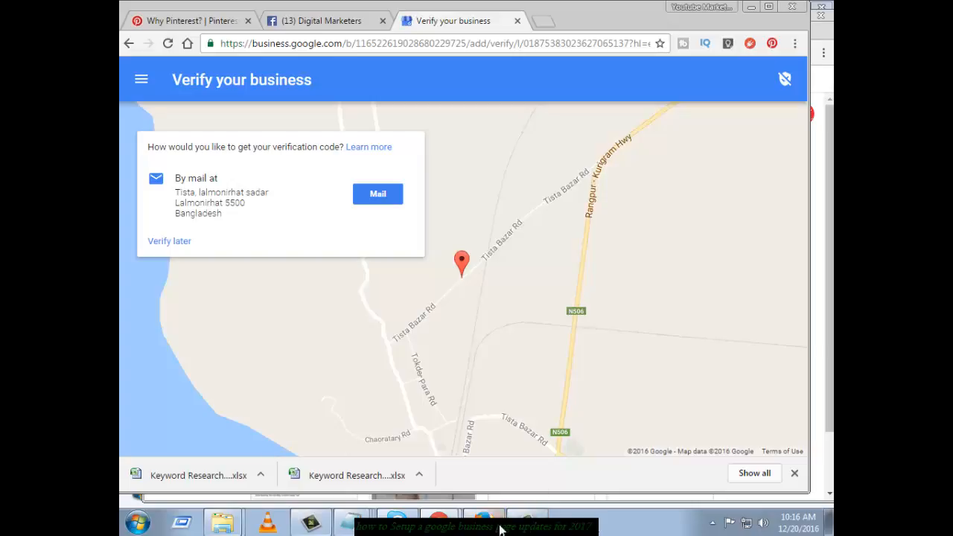
Choose mail verification and add the contact's name to the postcard
mouse_move(549, 531)
click(383, 195)
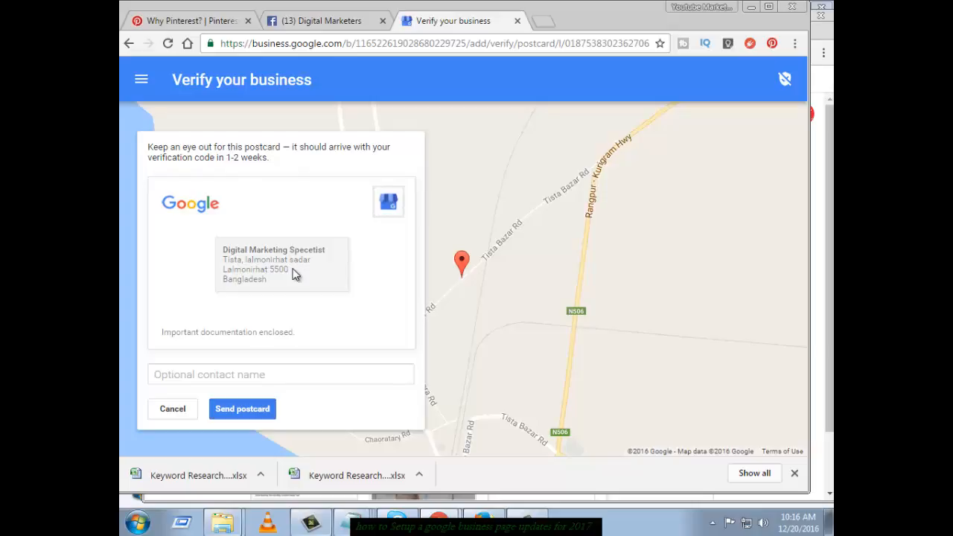
click(260, 378)
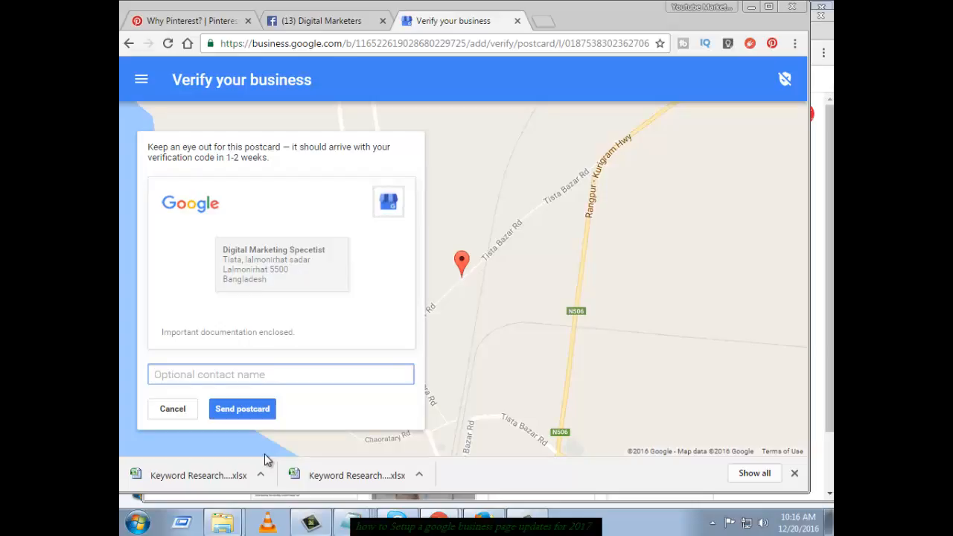
text(M)
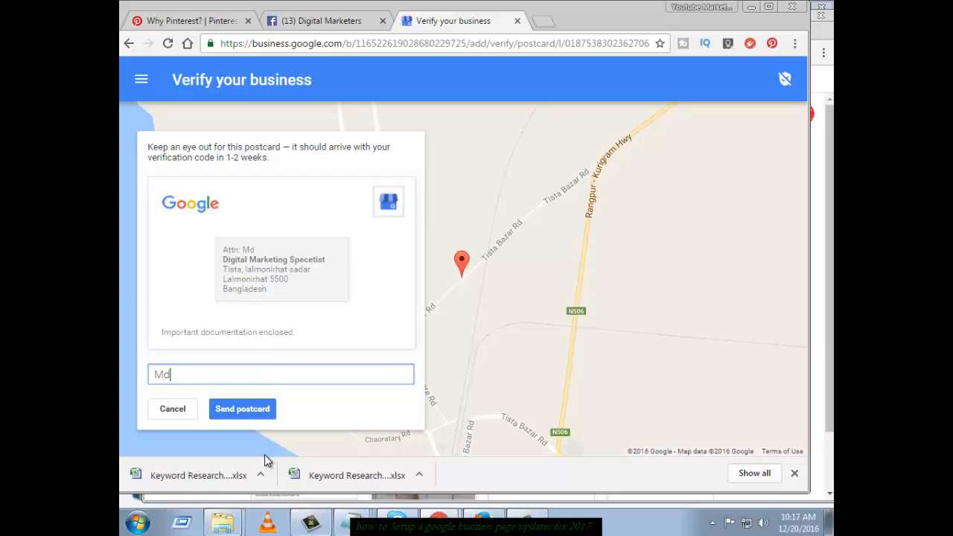
text(d rube)
key(BackSpace)
key(BackSpace)
key(BackSpace)
key(BackSpace)
key(BackSpace)
text(Rube)
Send the postcard, opt into personalized tips, and open the listing's Info page
click(533, 522)
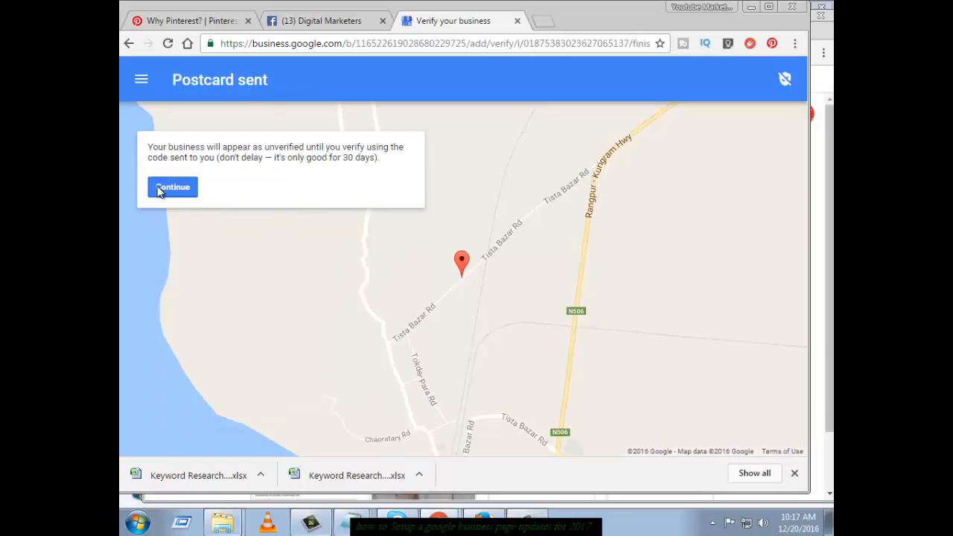
click(165, 188)
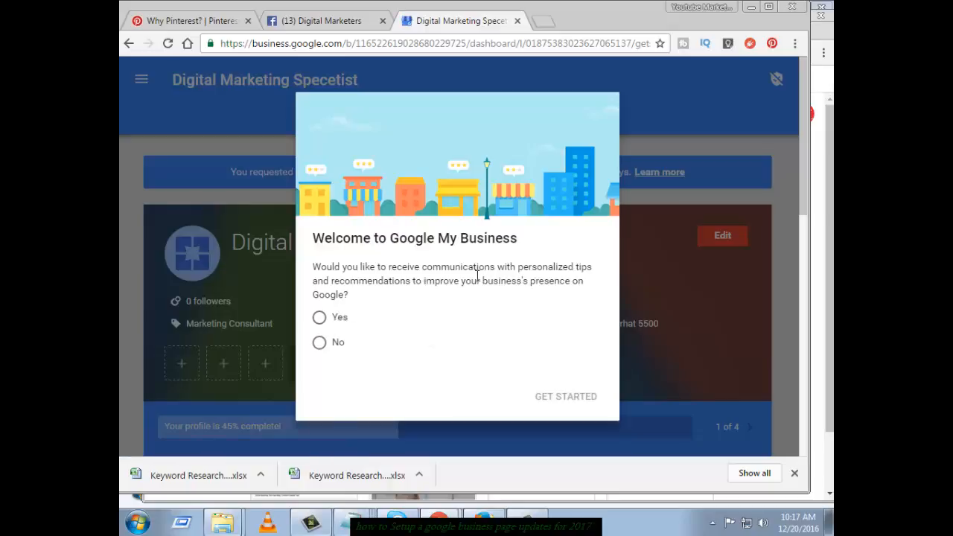
click(320, 318)
click(566, 396)
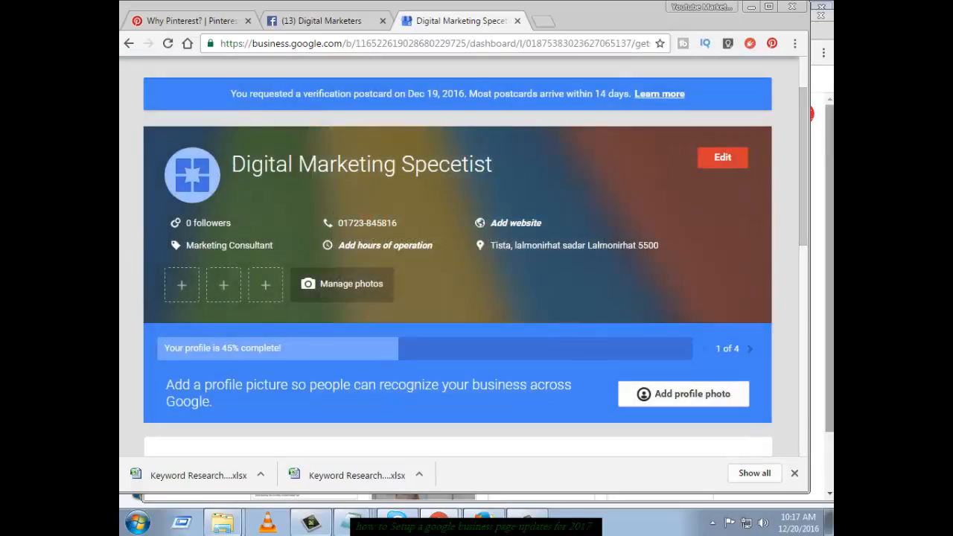
click(722, 157)
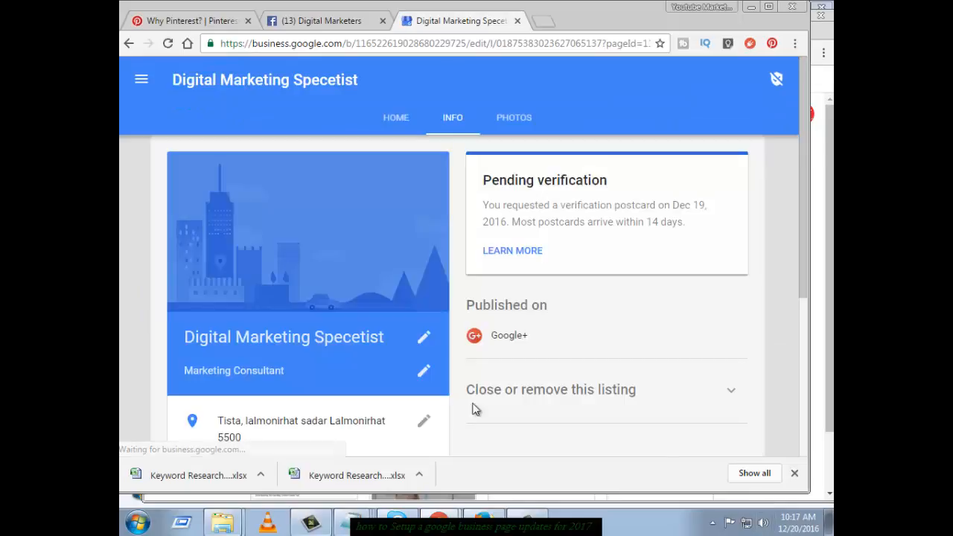
scroll(274, 341, down, 2)
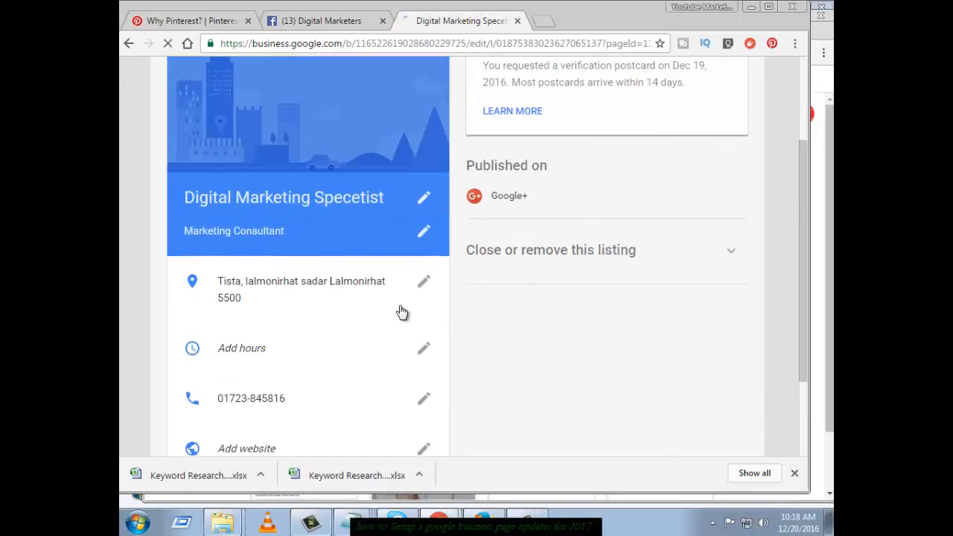
Retype the postal code's last digits as 55 and set delivery to Yes
click(424, 282)
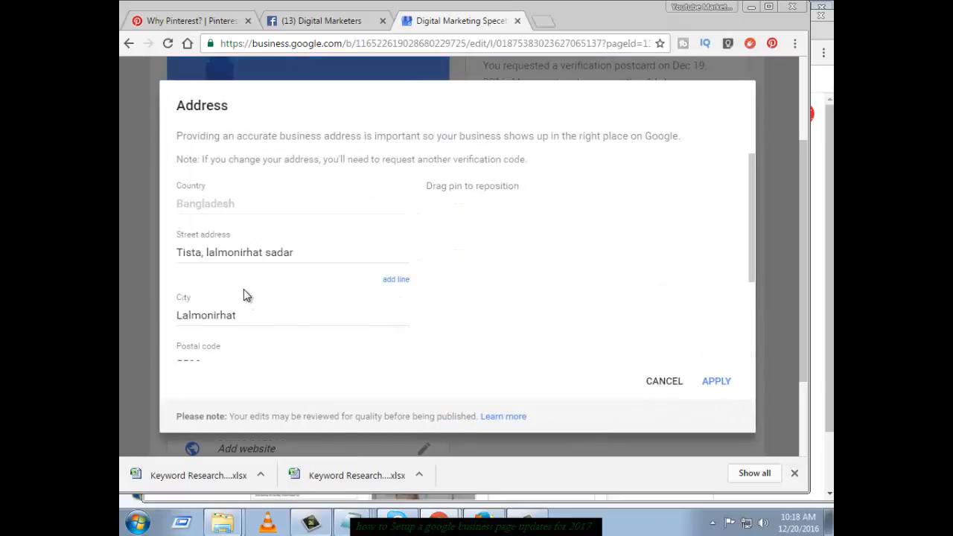
scroll(243, 289, down, 2)
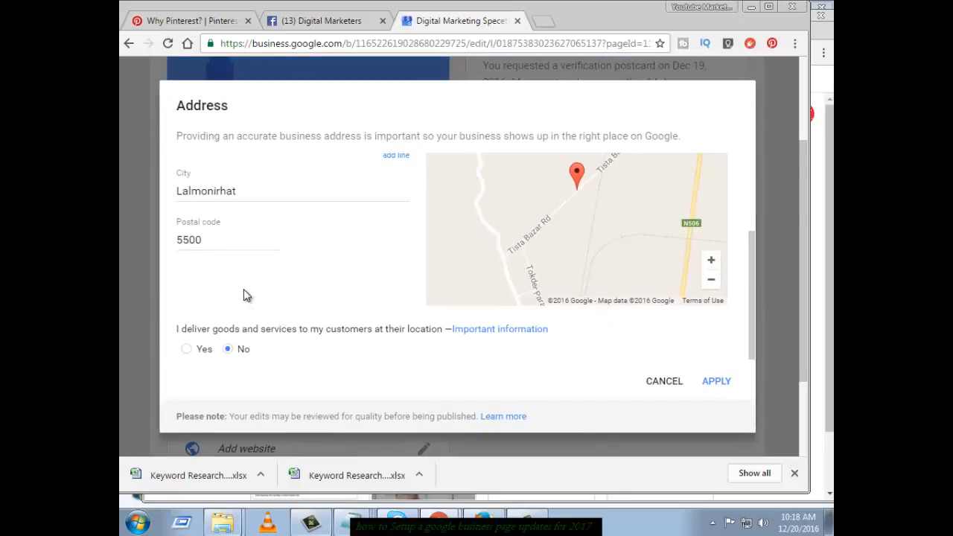
click(191, 239)
drag(192, 239, 211, 238)
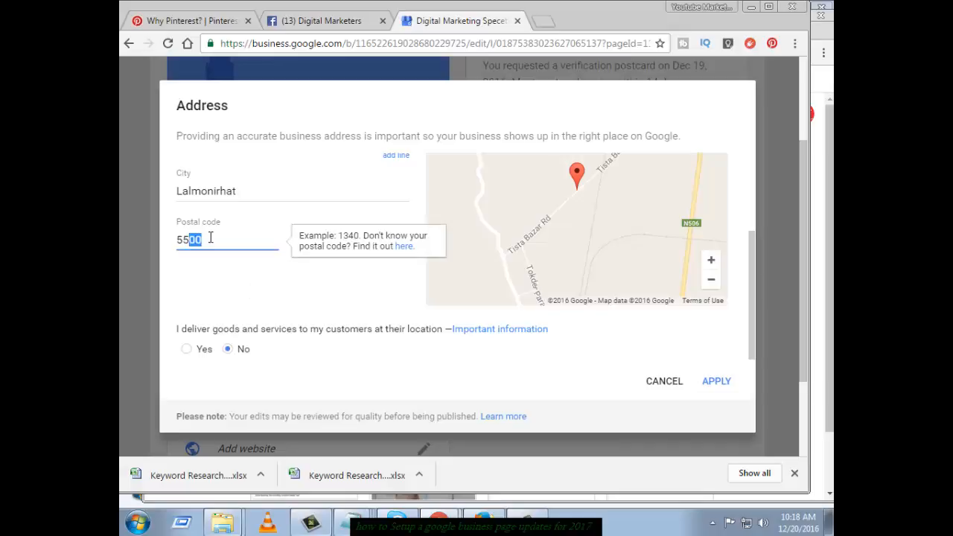
text(555)
click(186, 349)
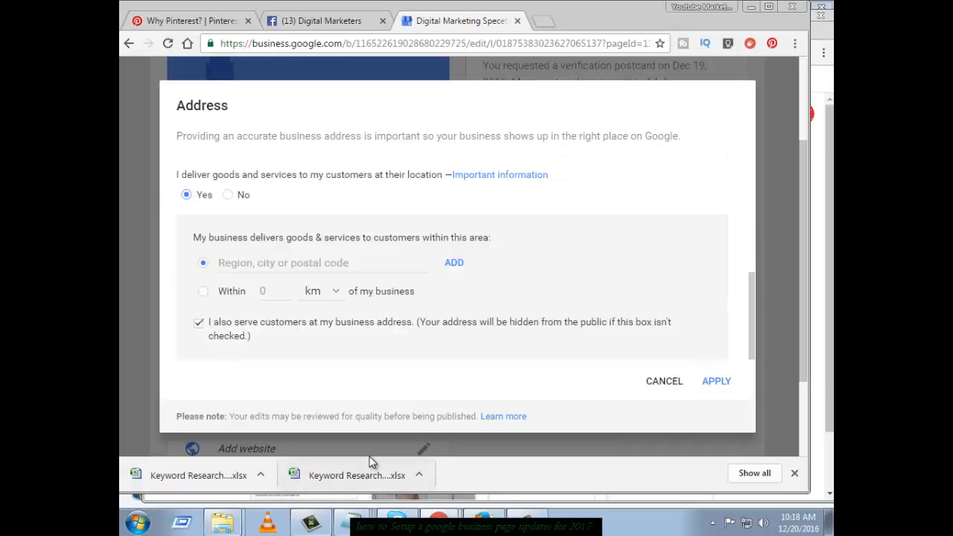
Set the service area to an 80 km radius and apply it
click(252, 265)
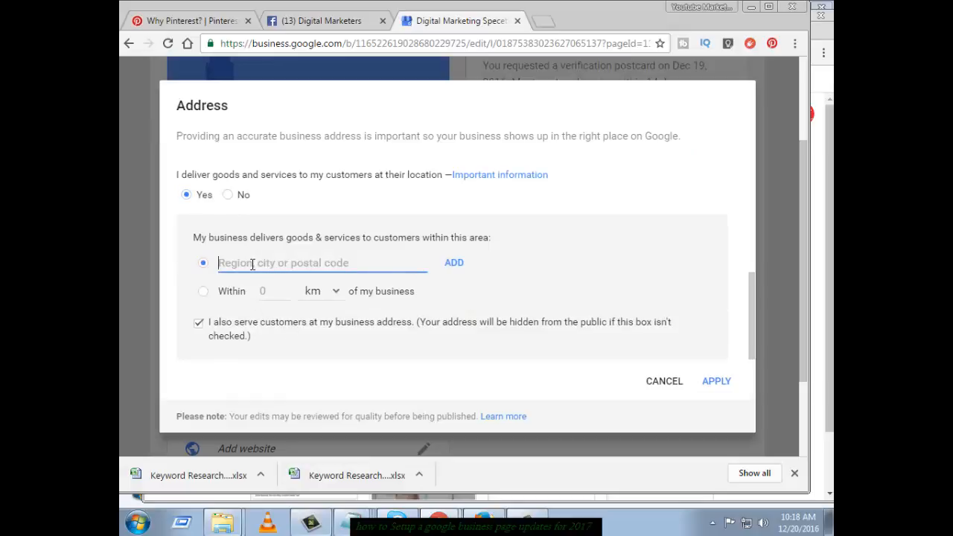
text(r)
key(BackSpace)
key(BackSpace)
key(BackSpace)
key(BackSpace)
text(5)
click(327, 292)
click(330, 292)
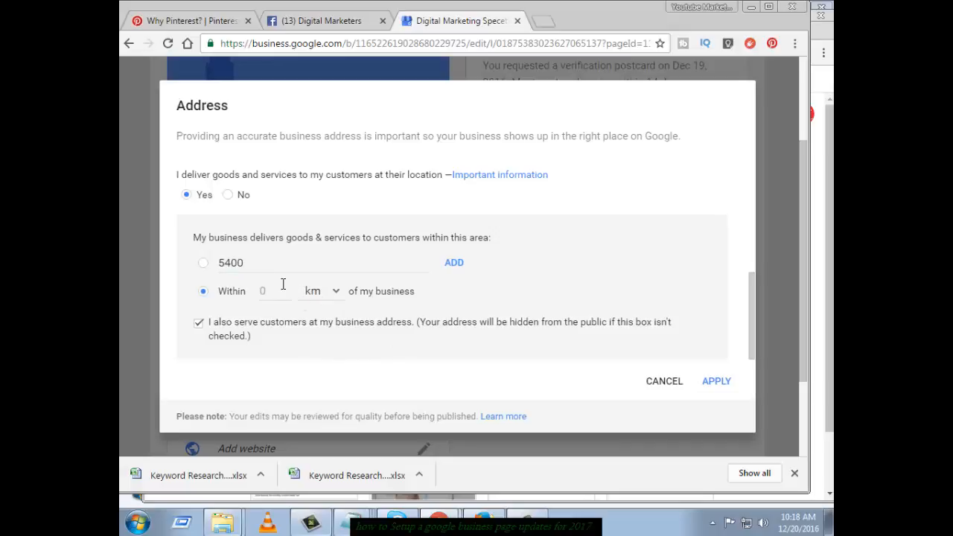
click(713, 383)
click(269, 294)
click(719, 382)
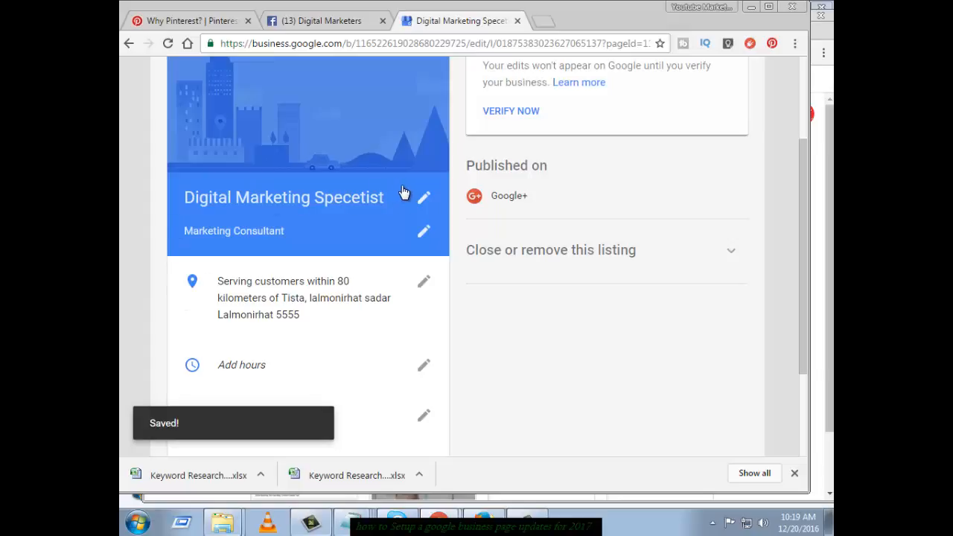
Cancel sending another verification postcard and choose Verify later
scroll(268, 241, up, 2)
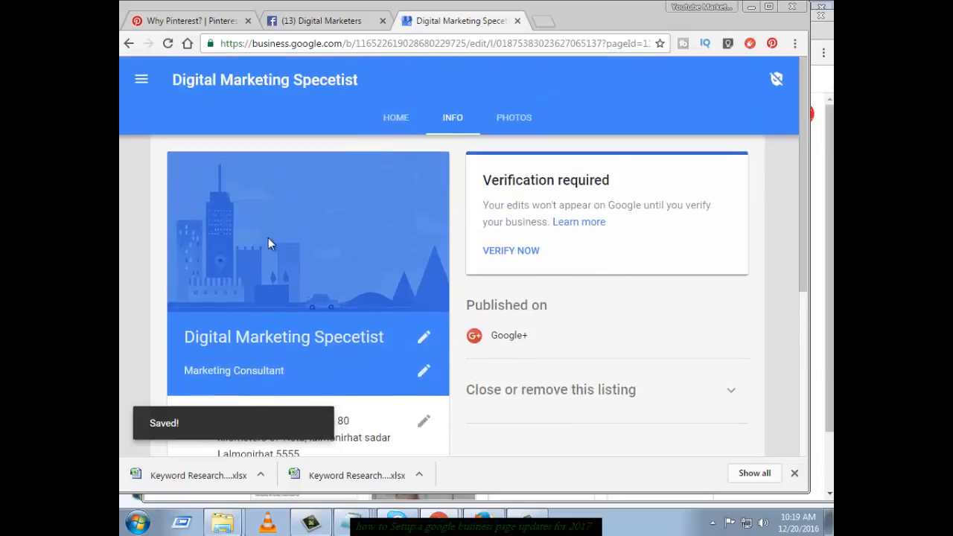
scroll(638, 226, down, 1)
click(525, 181)
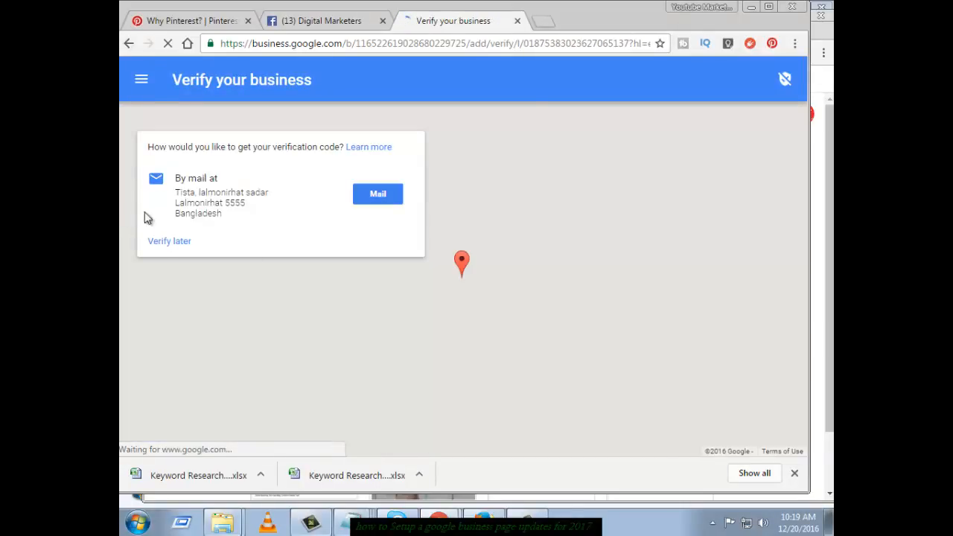
click(376, 195)
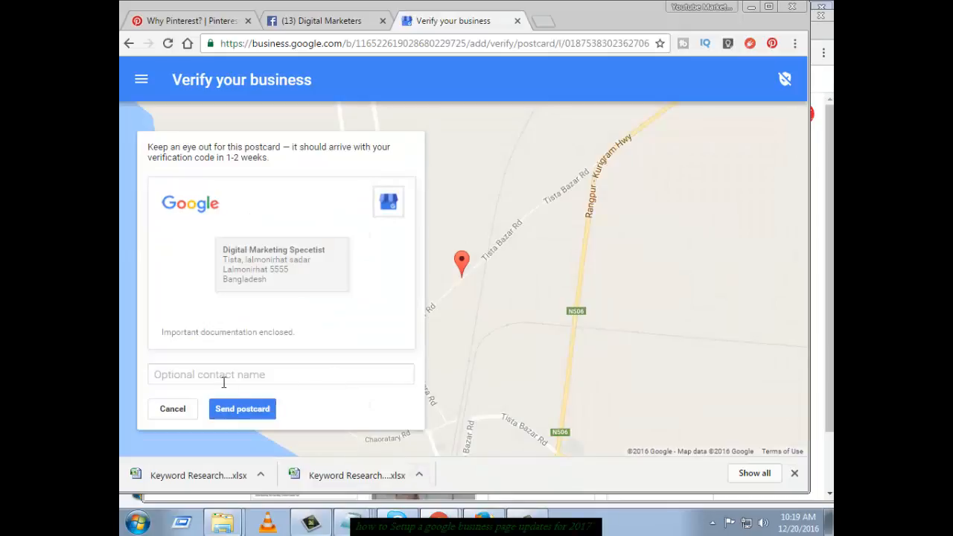
click(174, 410)
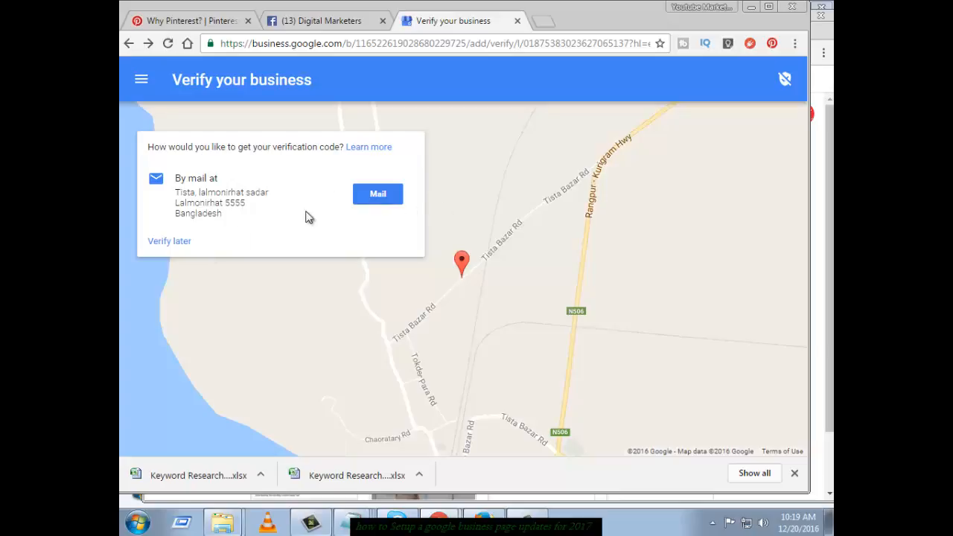
click(176, 249)
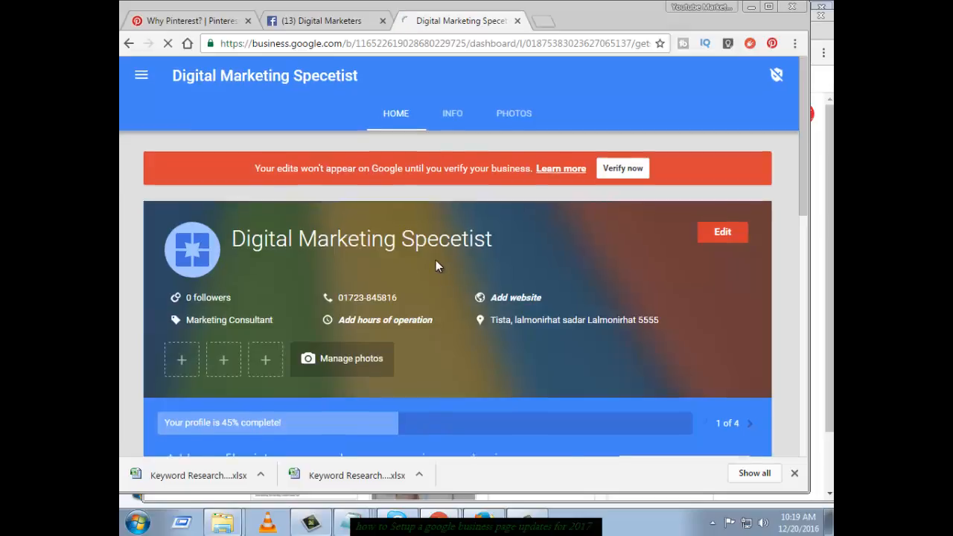
Scroll through the dashboard to review the locked Insights and Reviews
scroll(176, 249, down, 3)
scroll(283, 260, down, 2)
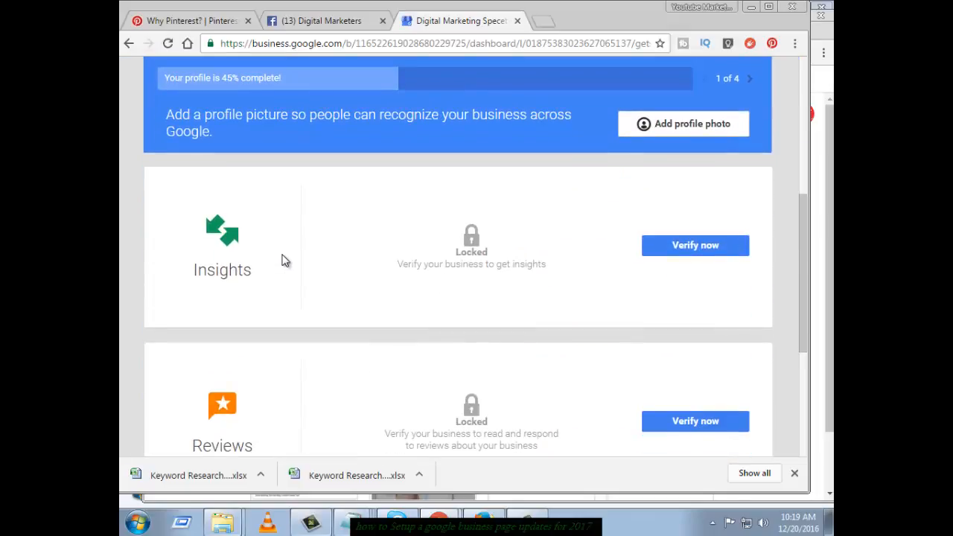
scroll(247, 276, down, 3)
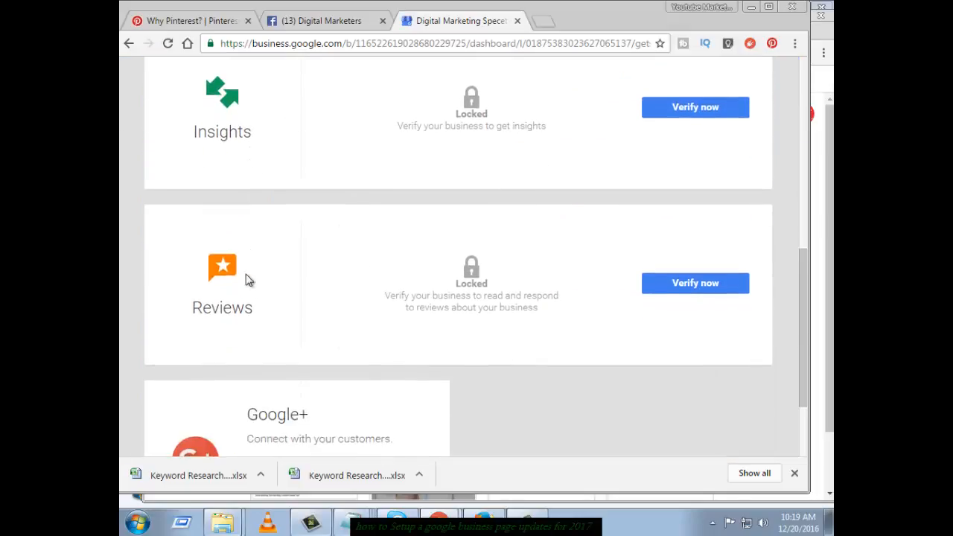
scroll(521, 275, up, 3)
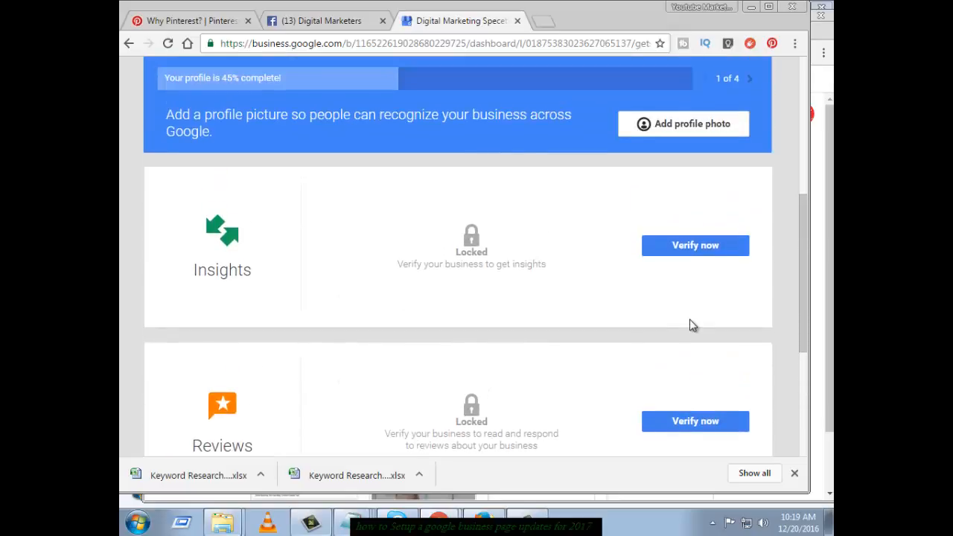
scroll(691, 323, up, 2)
Upload digital-marketing-1563467_1920 from D:\Photo gallary as the listing's cover photo
click(714, 264)
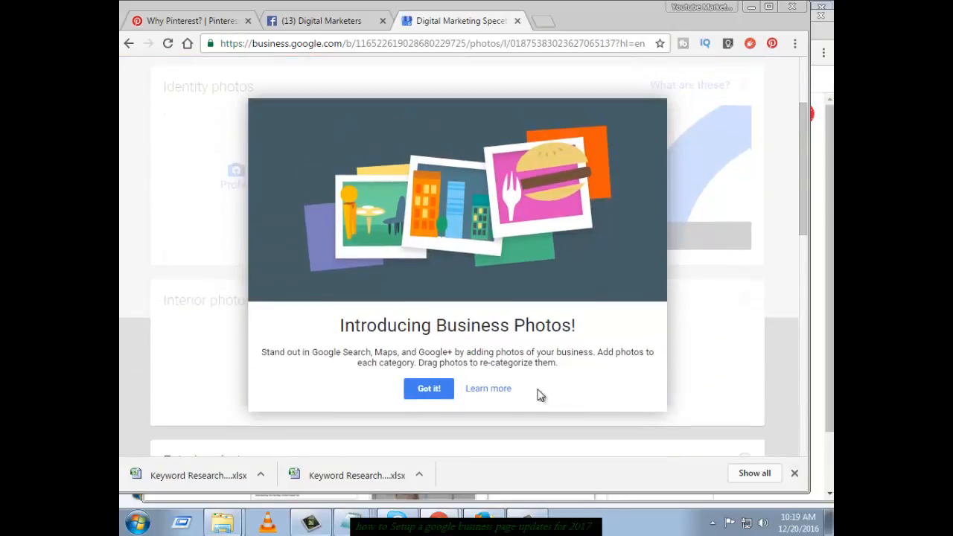
click(435, 389)
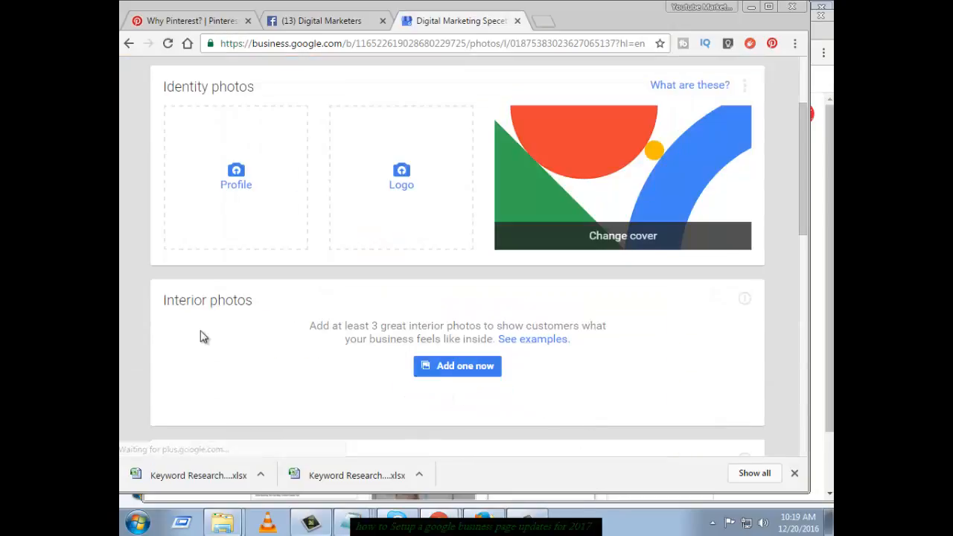
click(648, 246)
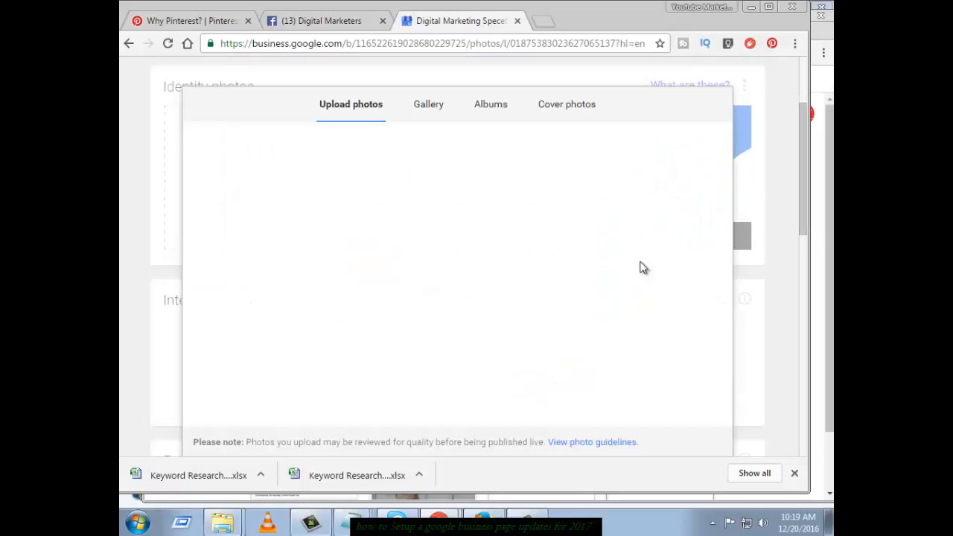
click(457, 314)
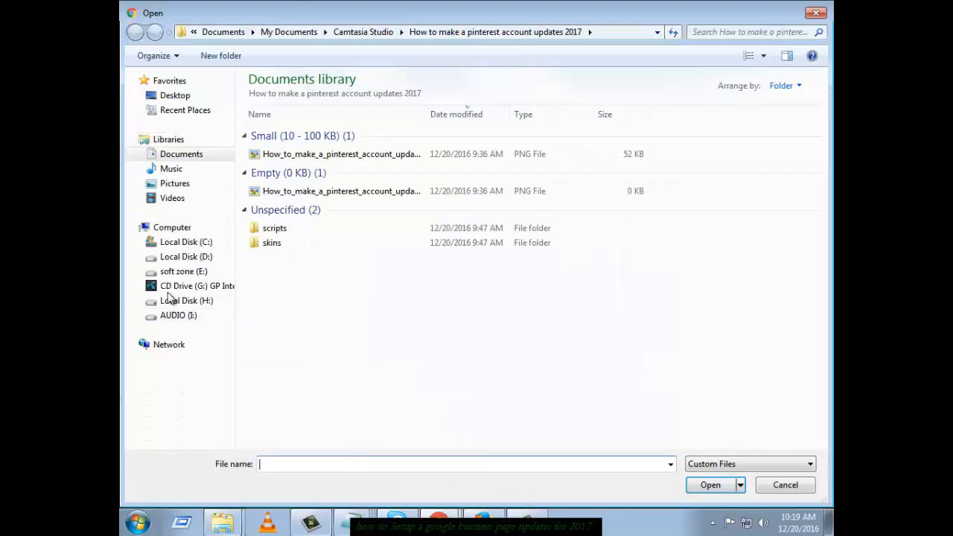
click(186, 257)
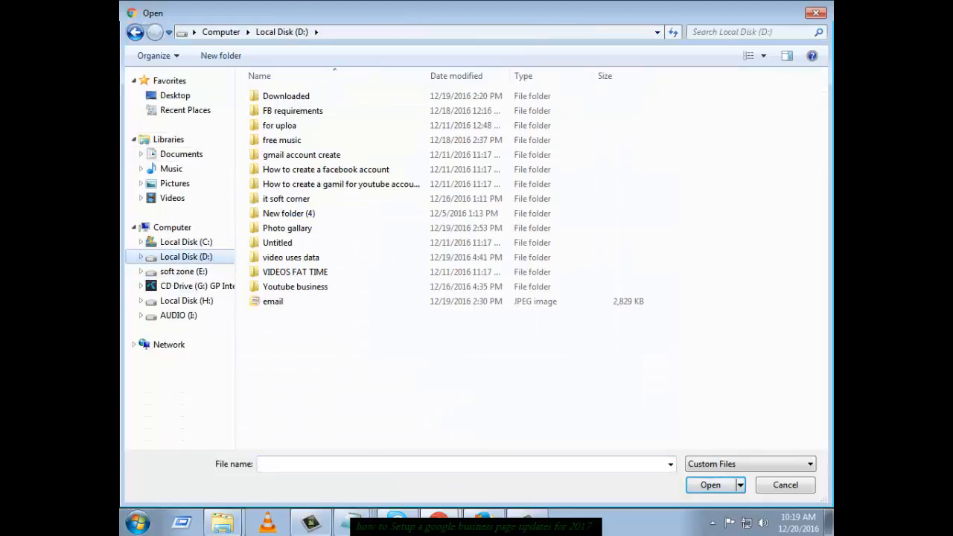
click(525, 527)
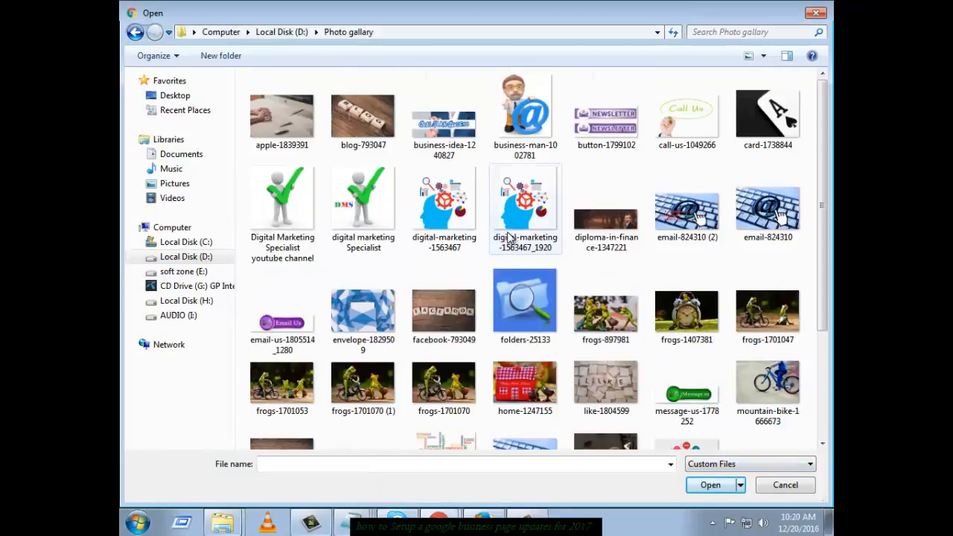
click(509, 239)
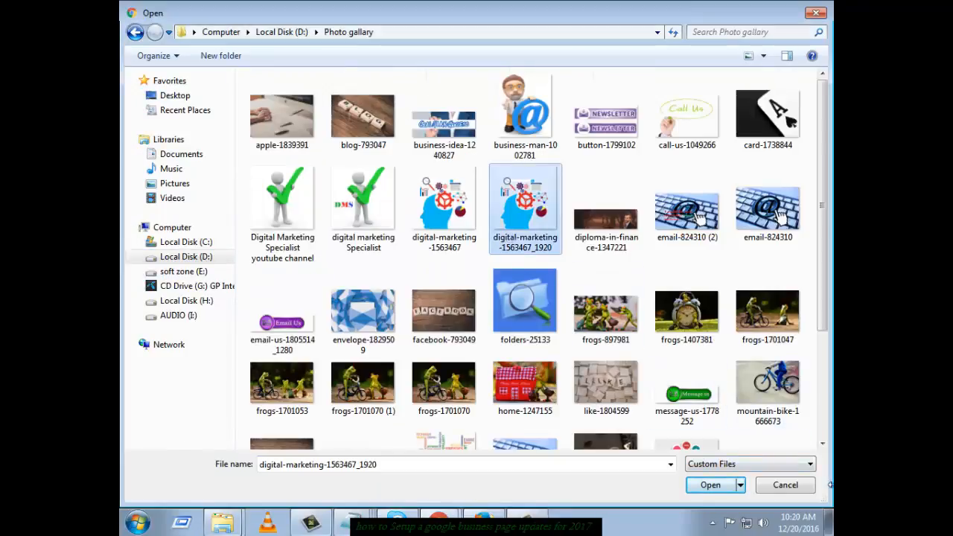
click(710, 485)
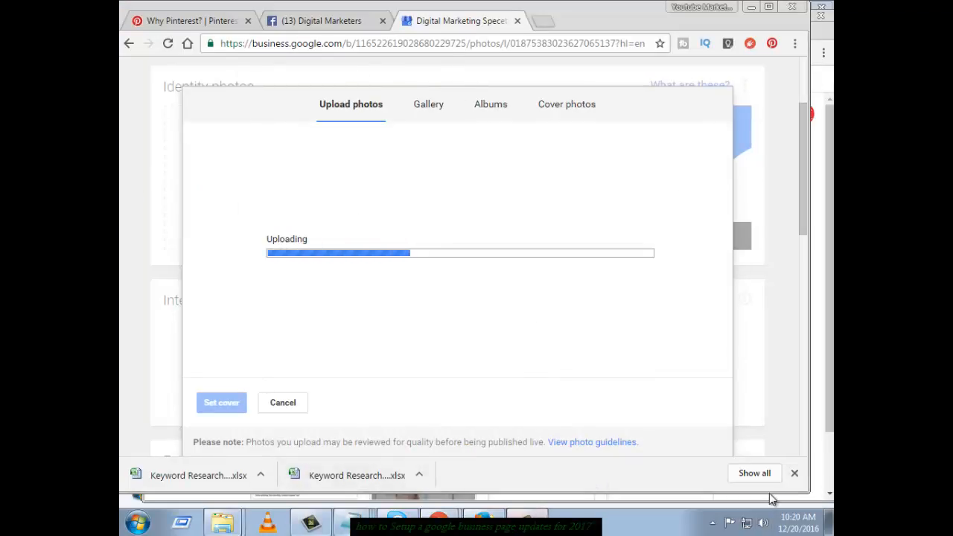
click(445, 523)
click(756, 480)
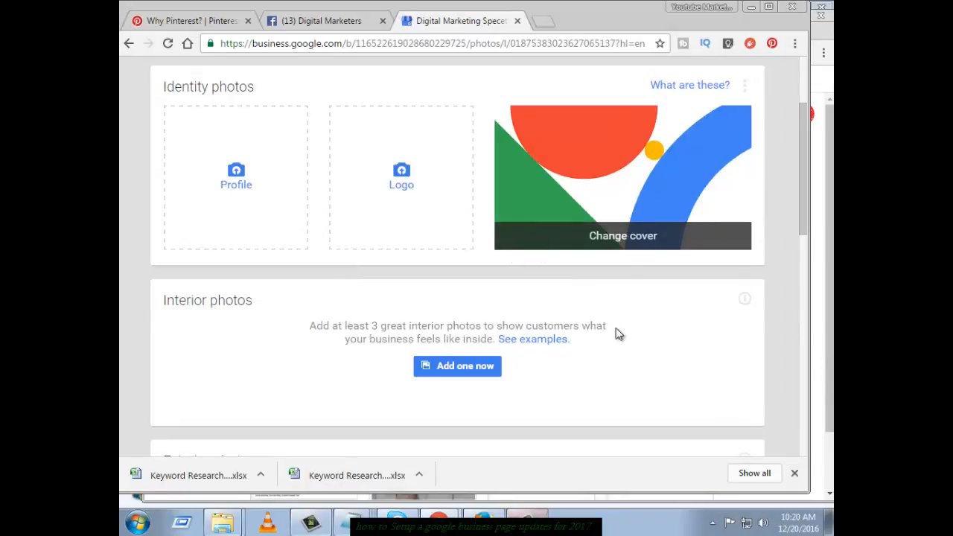
scroll(447, 376, up, 3)
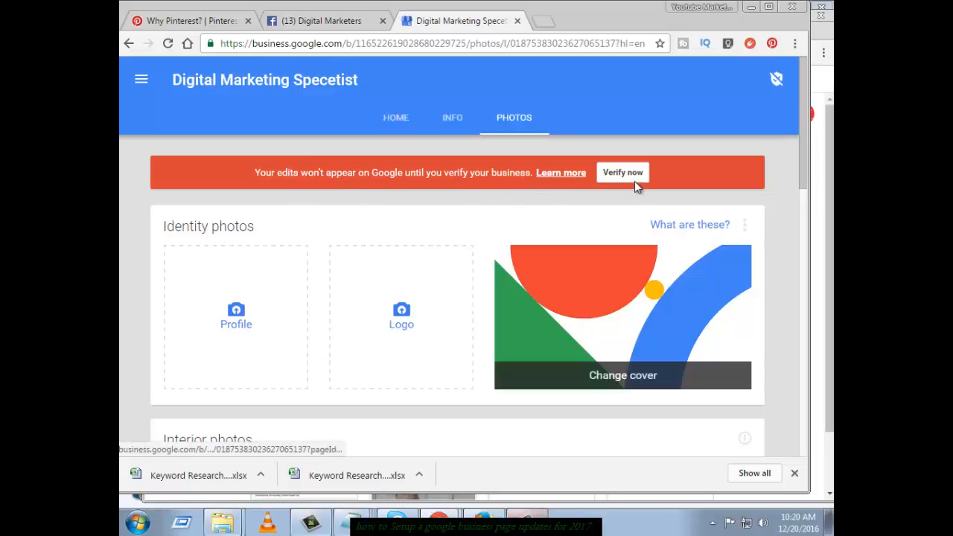
Use the red banner's Verify now link to reach the mail-verification page for the Lalmonirhat address
click(602, 173)
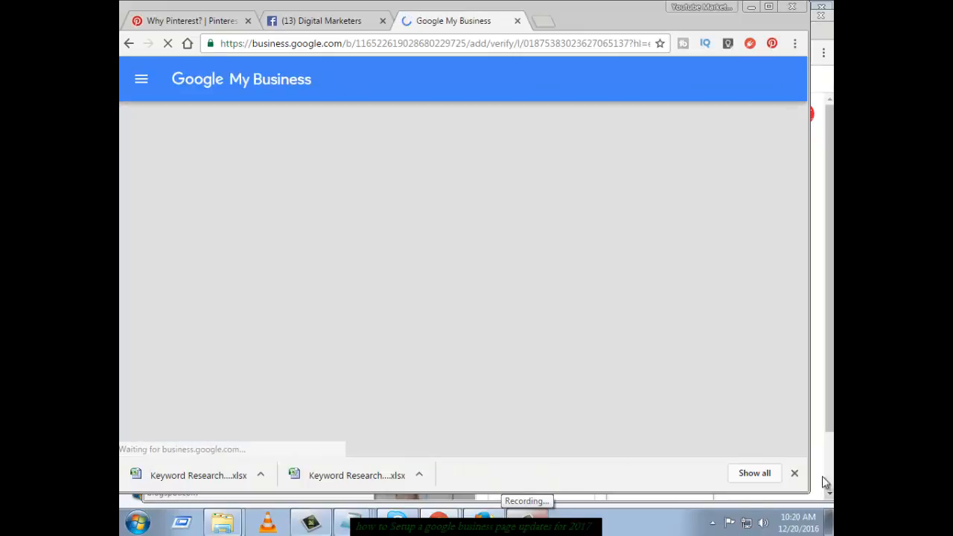
click(532, 523)
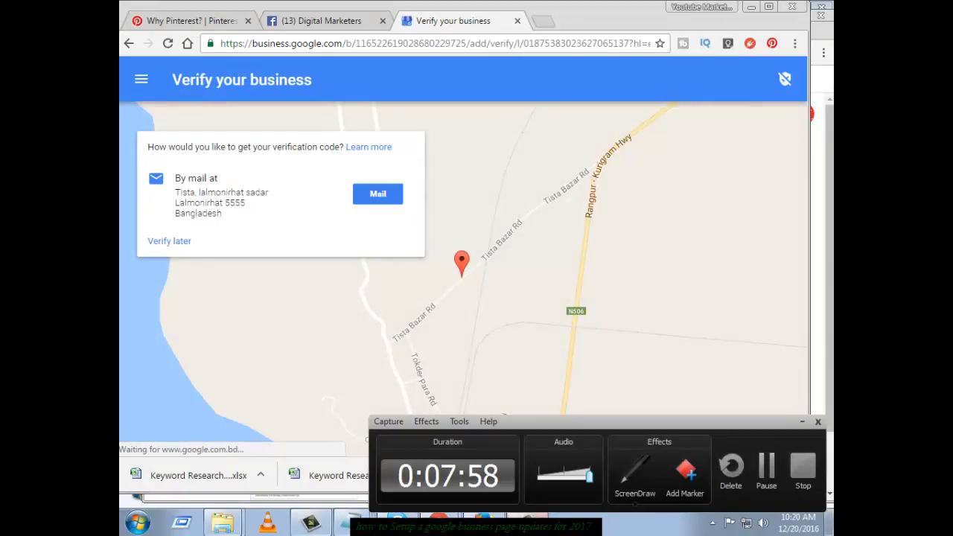
click(798, 485)
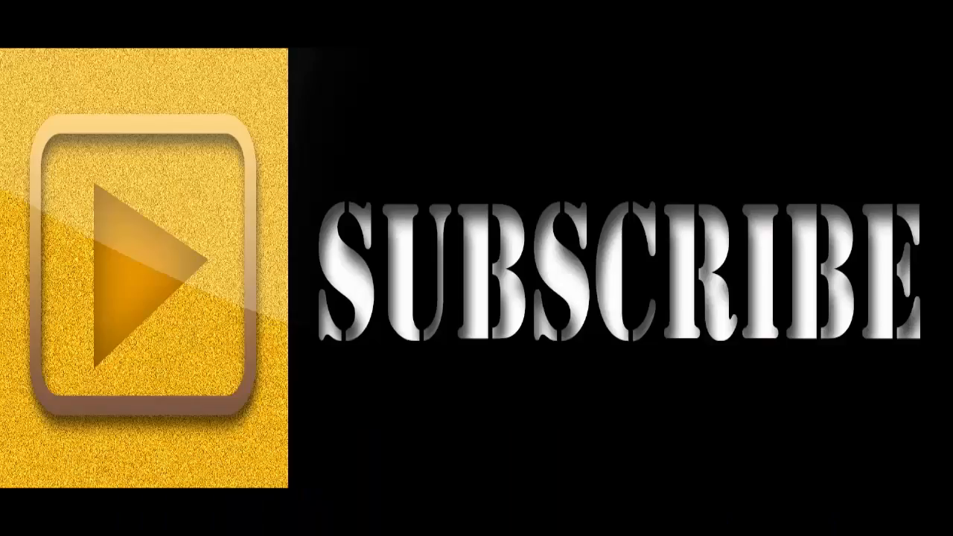